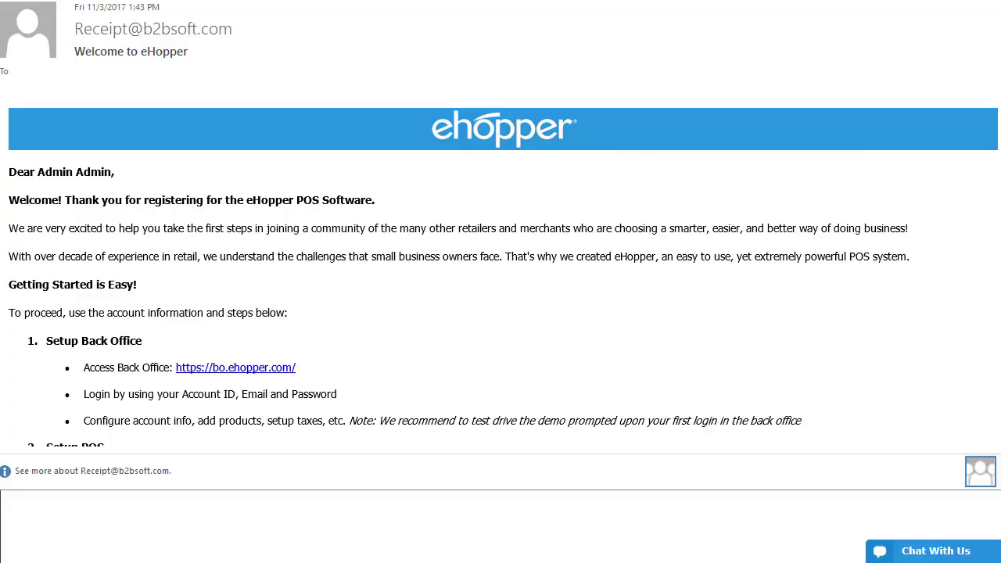
Scroll the Welcome to eHopper email down to its Account Information box
{"action": "scroll", "coordinate": [999, 195], "scroll_direction": "down", "scroll_amount": 2}
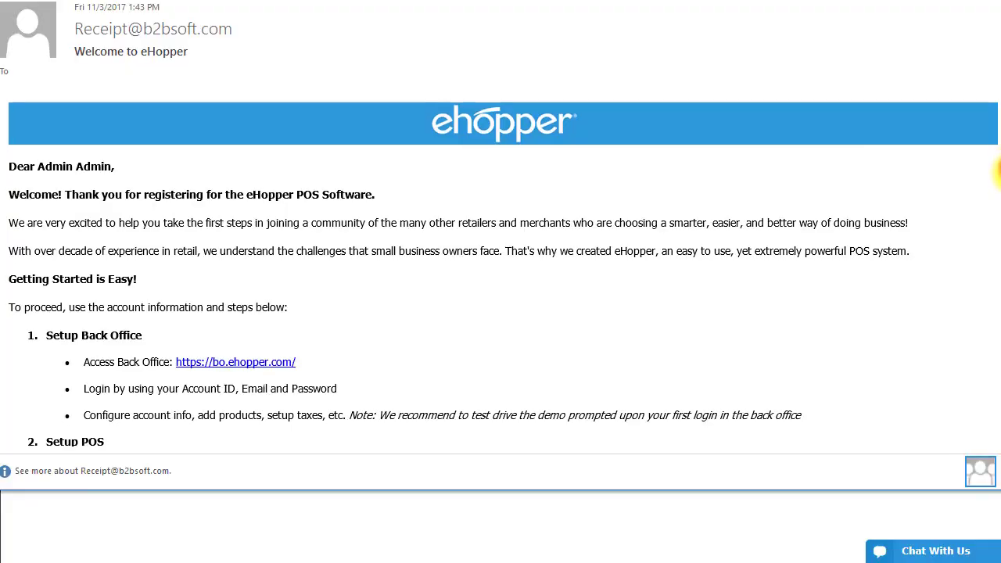
{"action": "scroll", "coordinate": [999, 202], "scroll_direction": "down", "scroll_amount": 9}
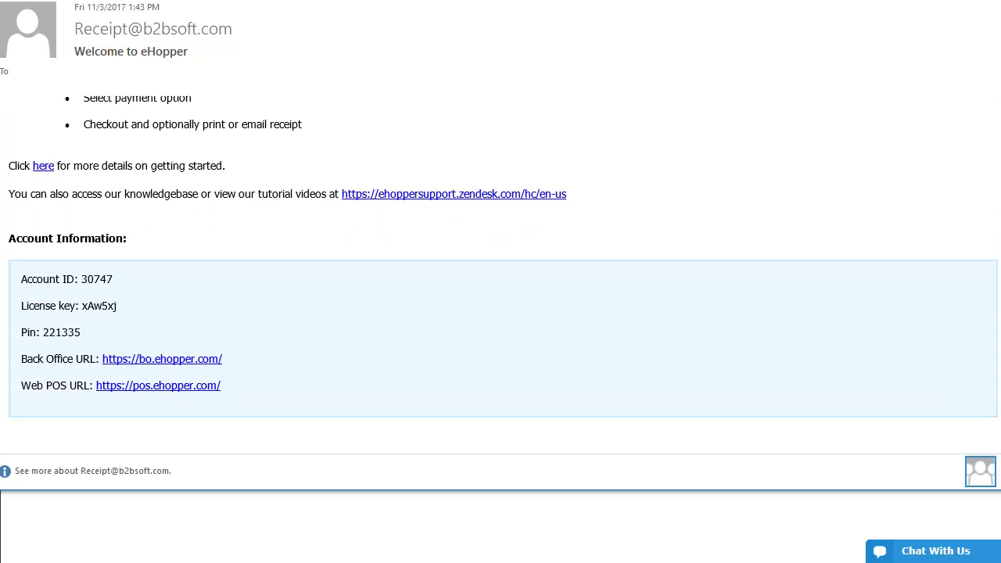
{"action": "scroll", "coordinate": [501, 295], "scroll_direction": "down", "scroll_amount": 1}
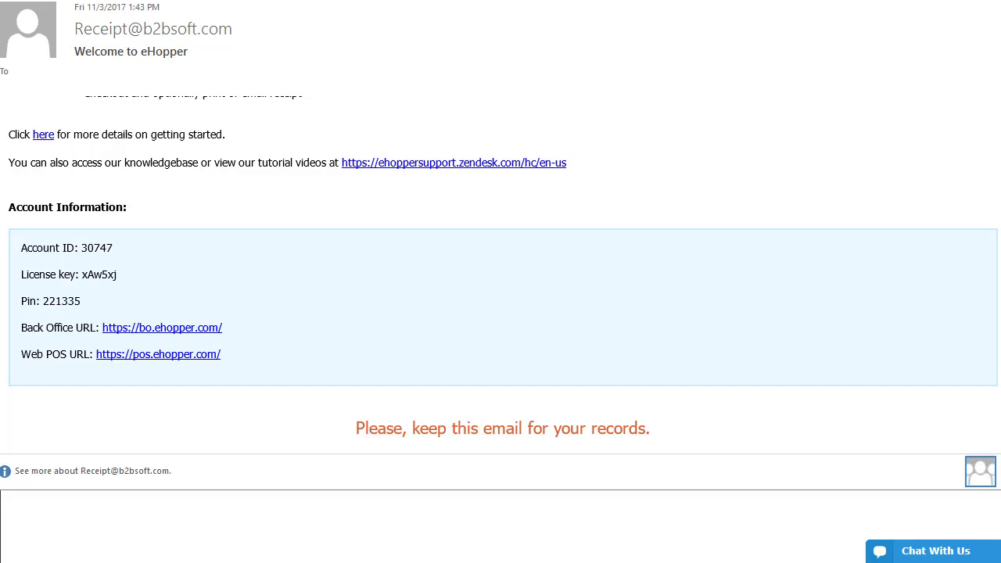
Open the Back Office sign-in page from the email and submit the copied Account ID
{"action": "left_click", "coordinate": [190, 328]}
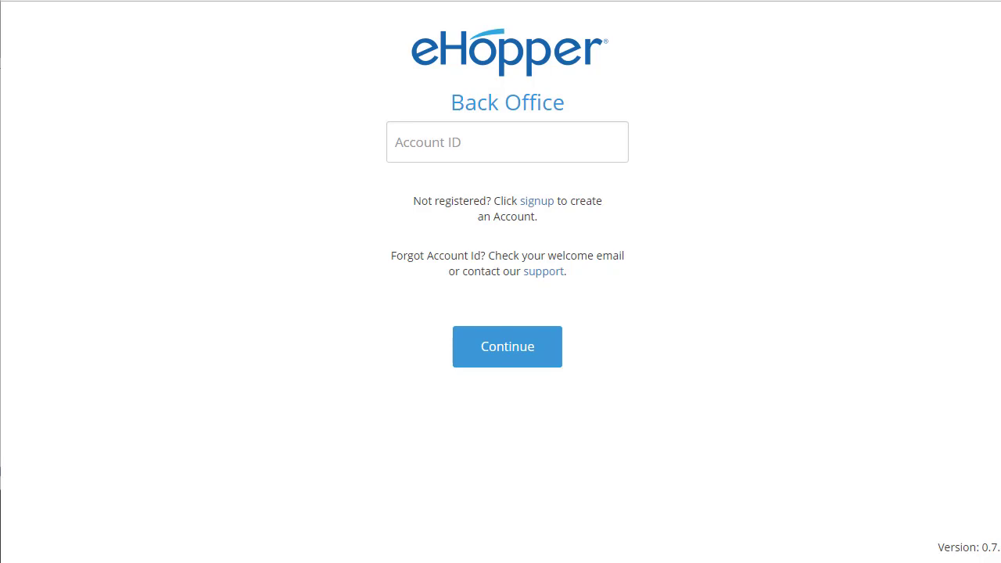
{"action": "key", "text": "alt+Tab"}
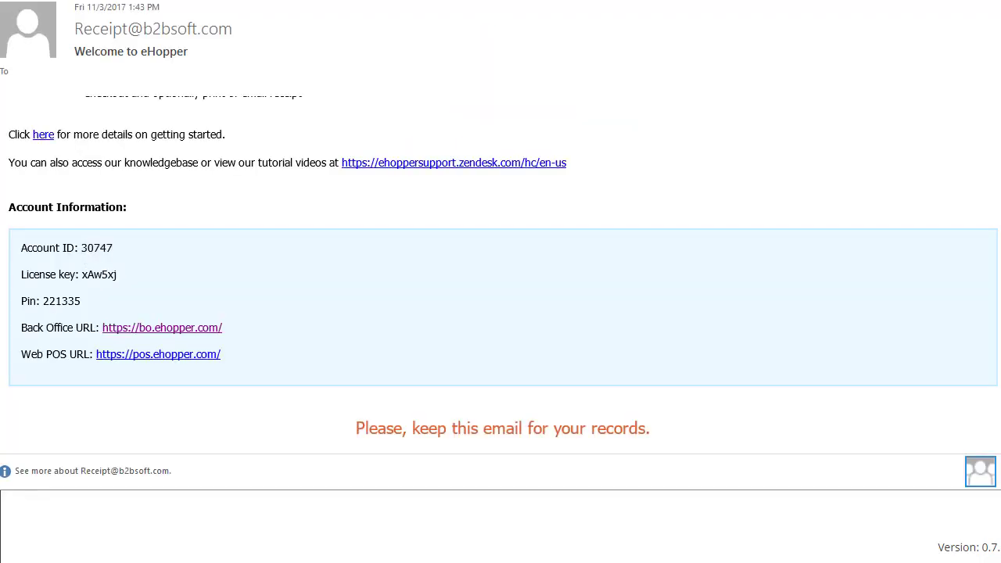
{"action": "double_click", "coordinate": [109, 247]}
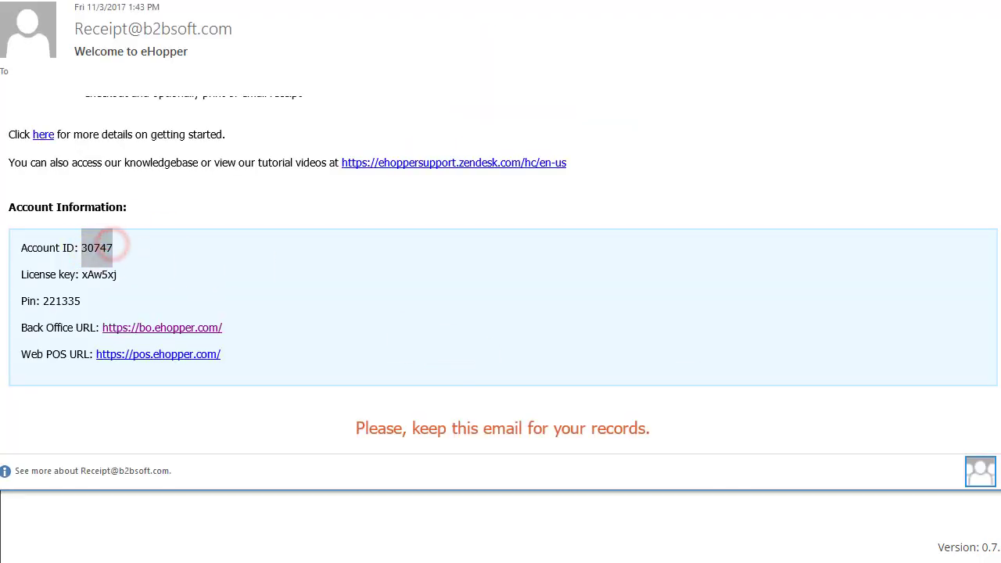
{"action": "key", "text": "alt+Tab"}
{"action": "left_click", "coordinate": [518, 148]}
{"action": "key", "text": "ctrl+v"}
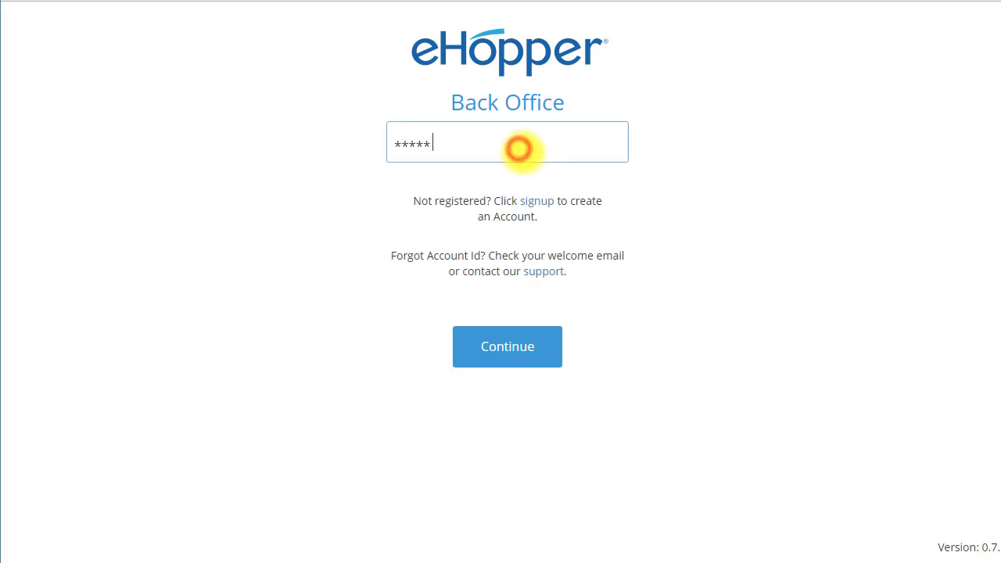
{"action": "left_click", "coordinate": [498, 345]}
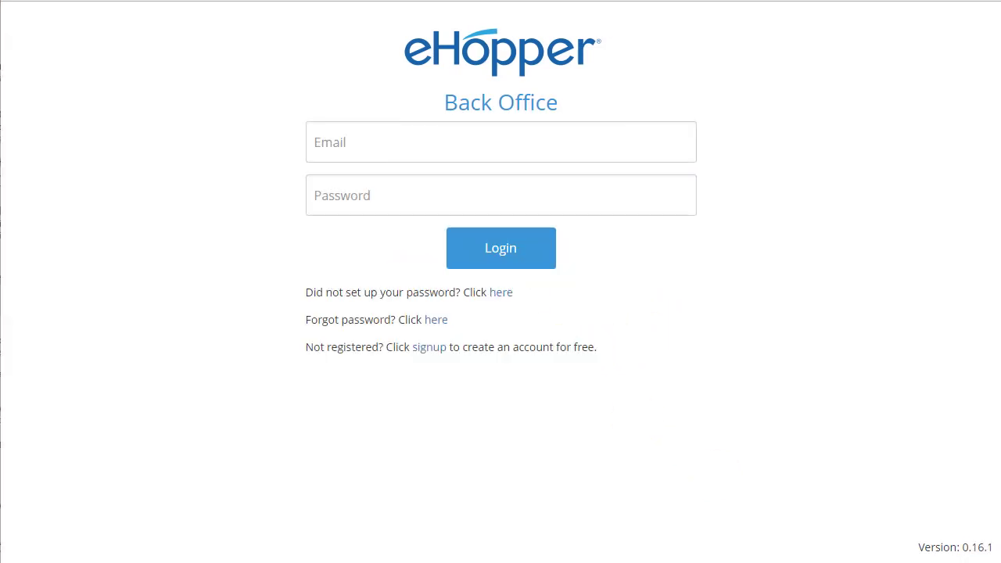
Log in with the account e-mail and password, then tick the Terms and Conditions agreement
{"action": "left_click", "coordinate": [626, 146]}
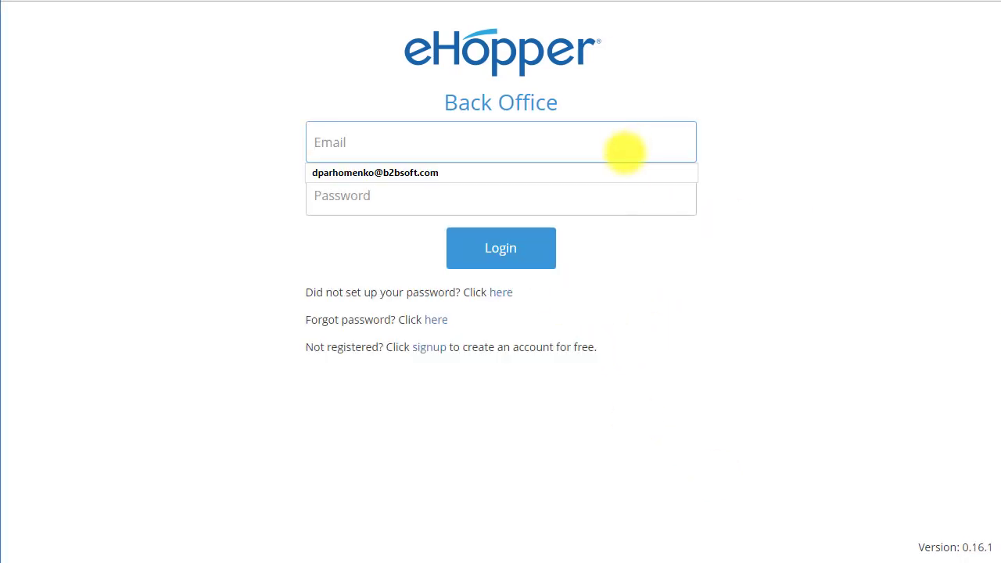
{"action": "left_click", "coordinate": [619, 171]}
{"action": "left_click", "coordinate": [619, 176]}
{"action": "key", "text": "ctrl+v"}
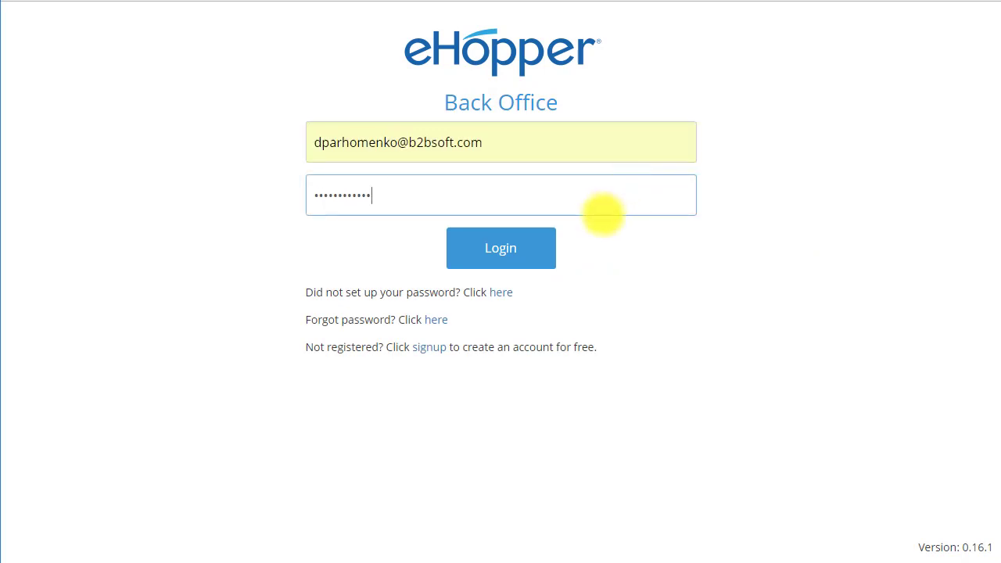
{"action": "left_click", "coordinate": [522, 243]}
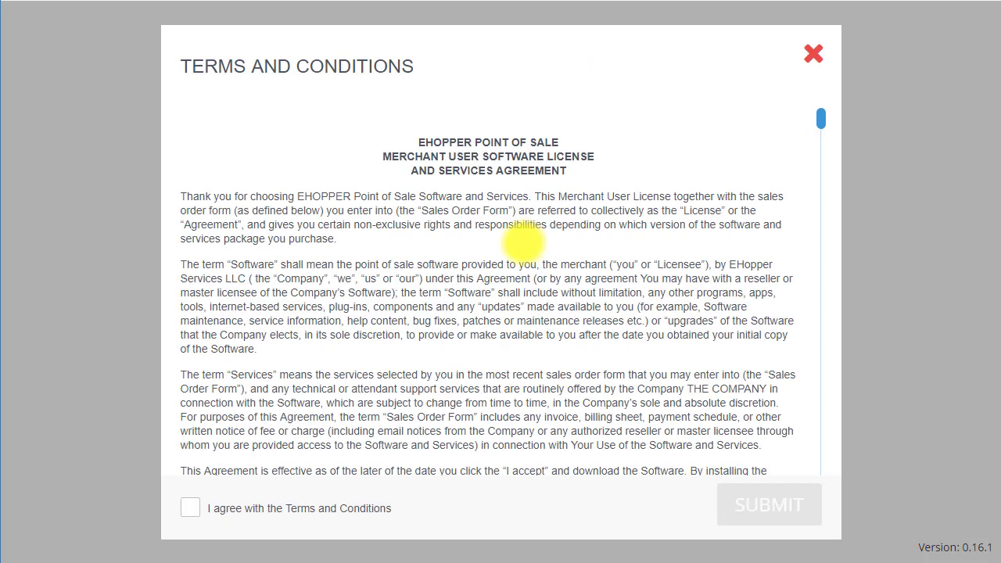
{"action": "left_click", "coordinate": [254, 509]}
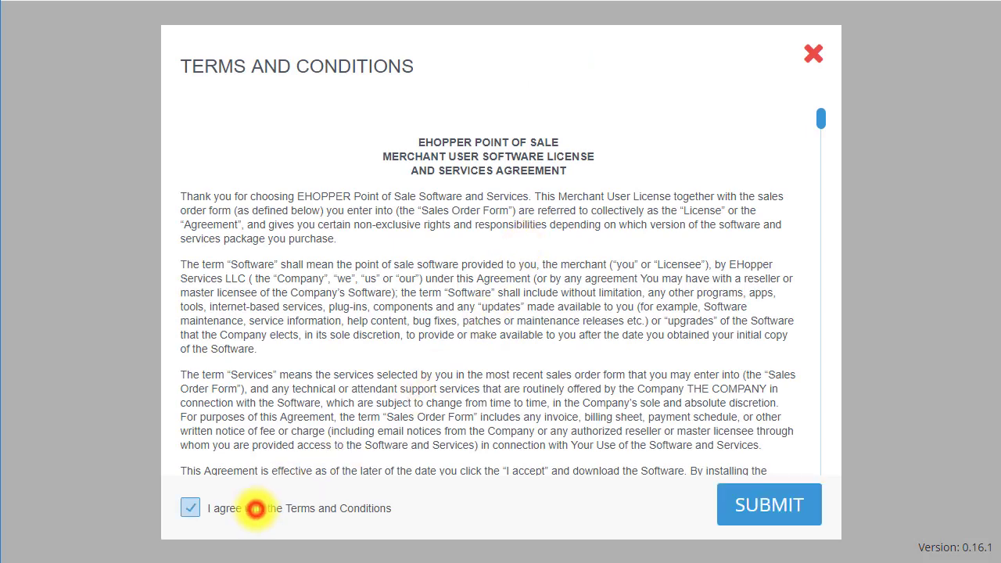
Submit the terms agreement and load the Food & Drinks demo data
{"action": "left_click", "coordinate": [749, 507]}
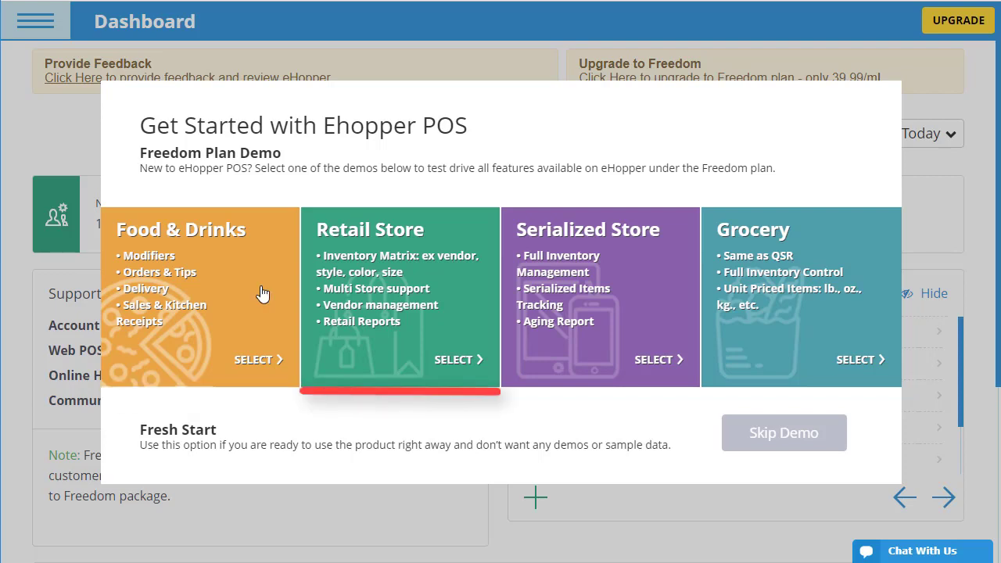
{"action": "left_click", "coordinate": [261, 288]}
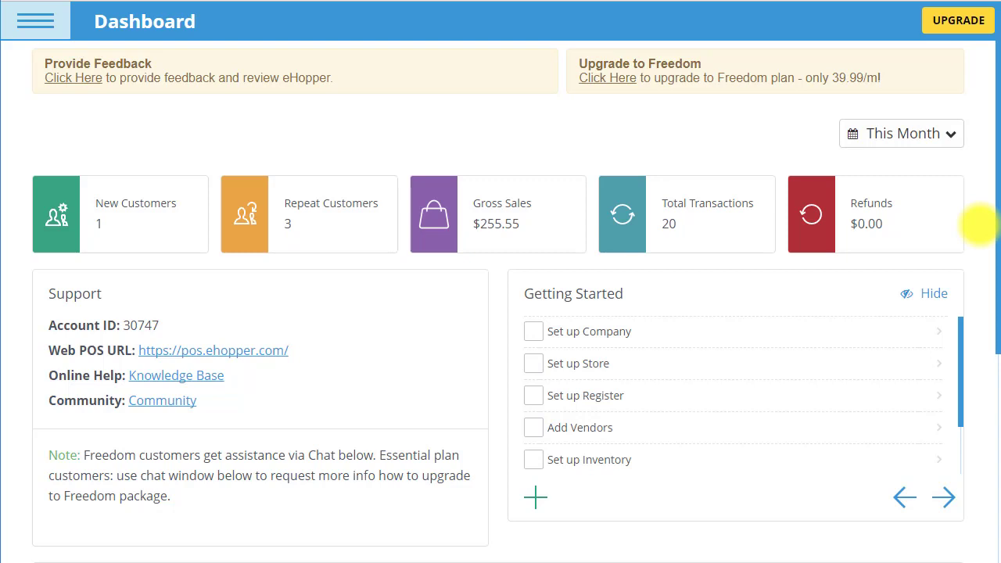
Go to Inventory > Products, hide the sidebar and start a New Item
{"action": "scroll", "coordinate": [979, 225], "scroll_direction": "down", "scroll_amount": 4}
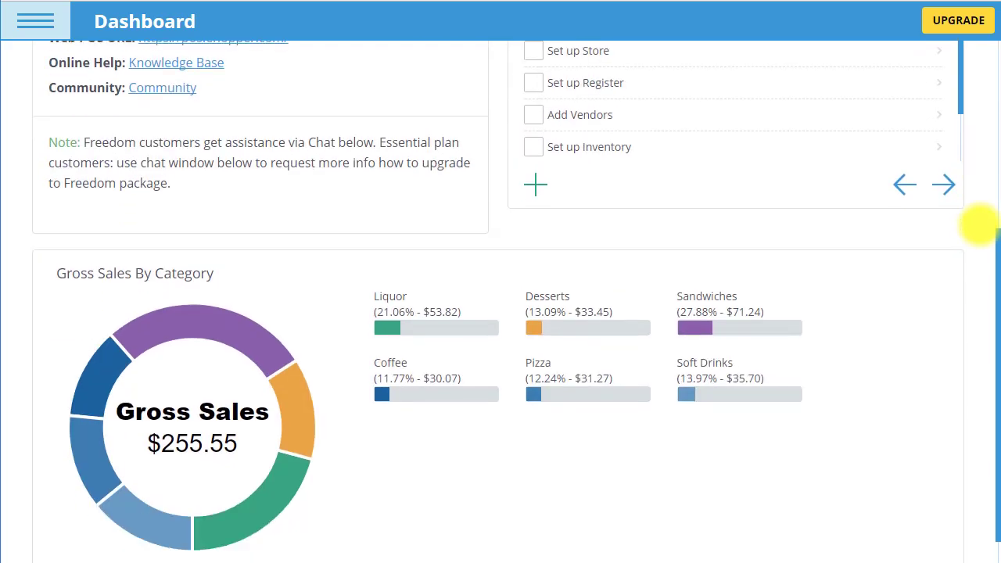
{"action": "scroll", "coordinate": [973, 227], "scroll_direction": "down", "scroll_amount": 1}
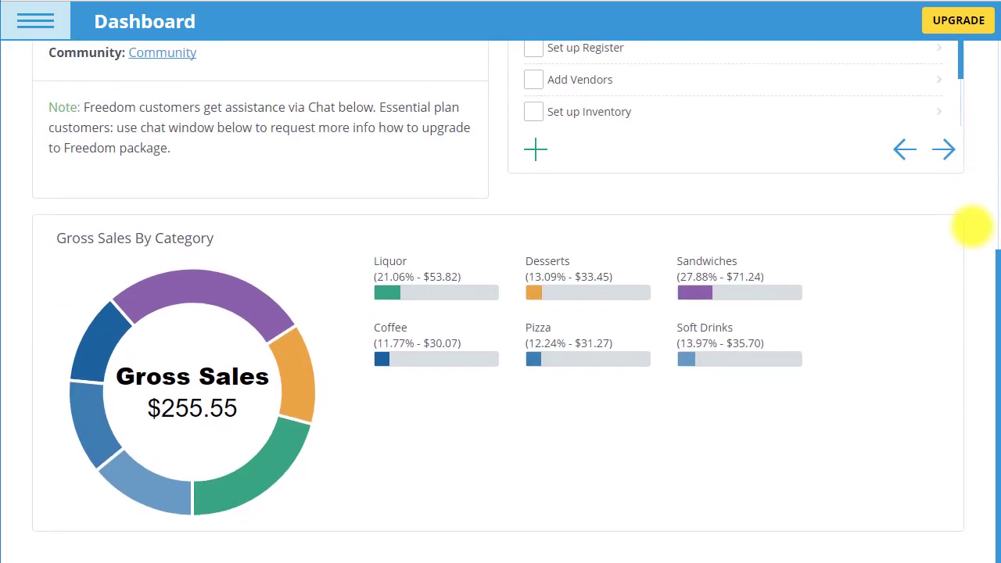
{"action": "scroll", "coordinate": [968, 227], "scroll_direction": "up", "scroll_amount": 5}
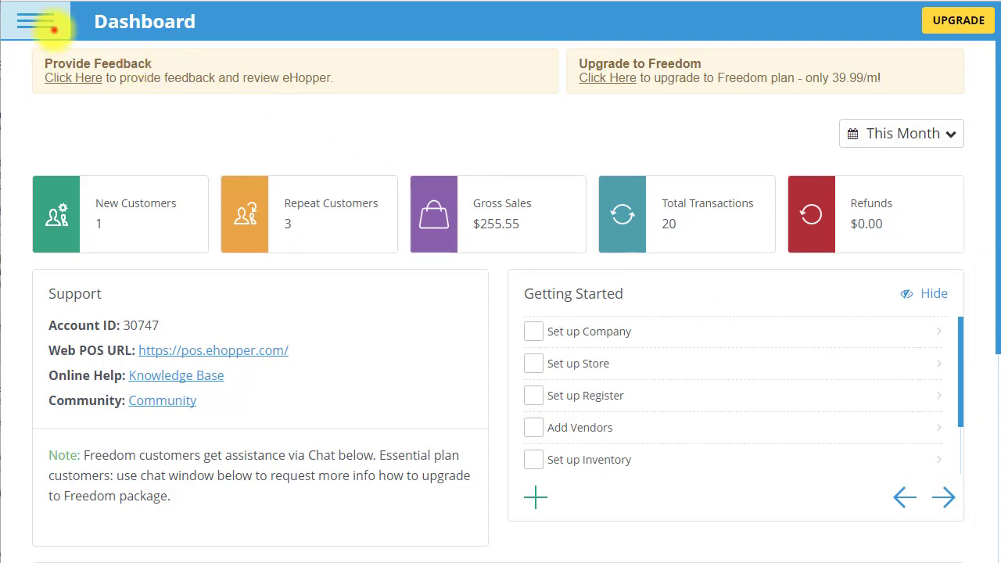
{"action": "left_click", "coordinate": [49, 28]}
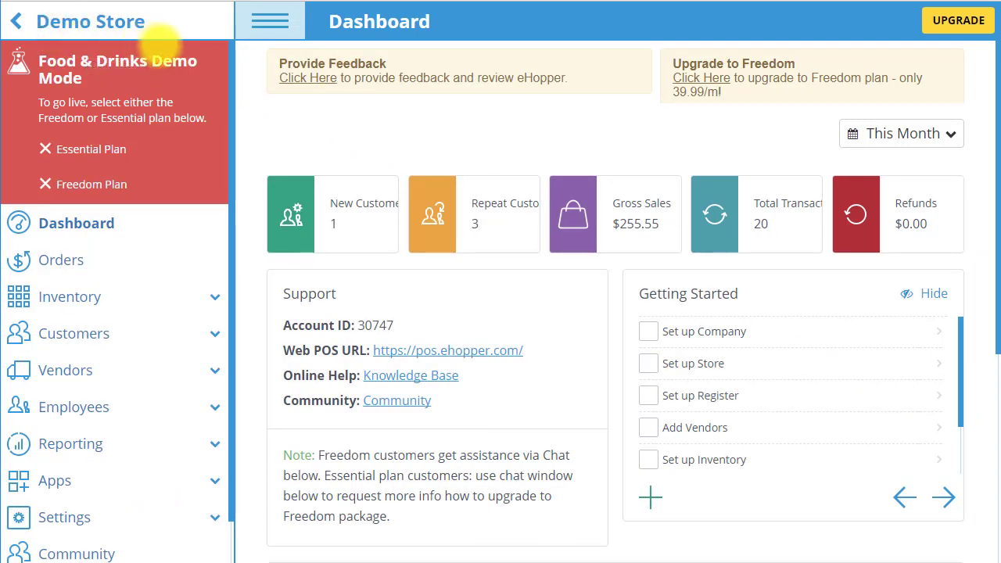
{"action": "left_click", "coordinate": [139, 303]}
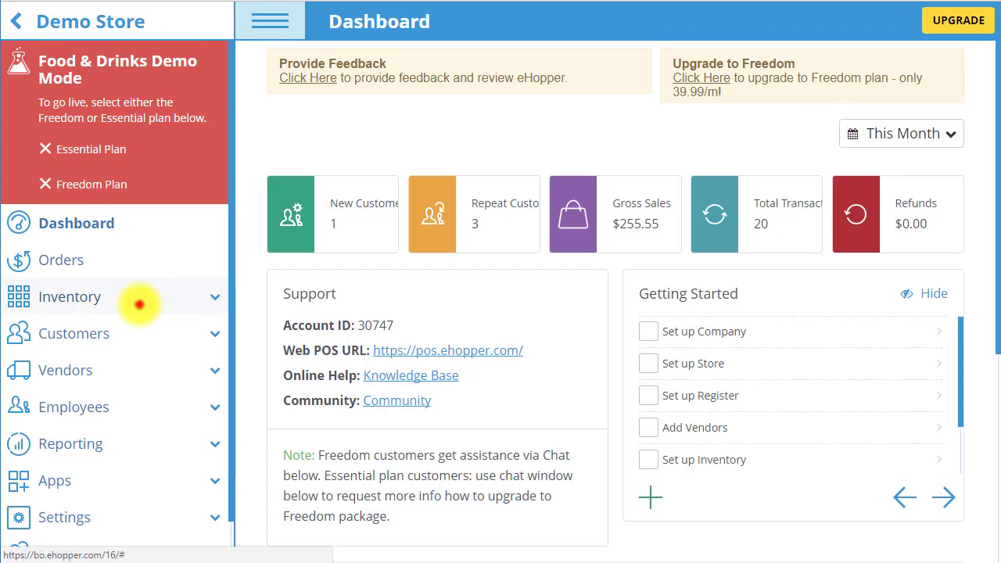
{"action": "left_click", "coordinate": [126, 429]}
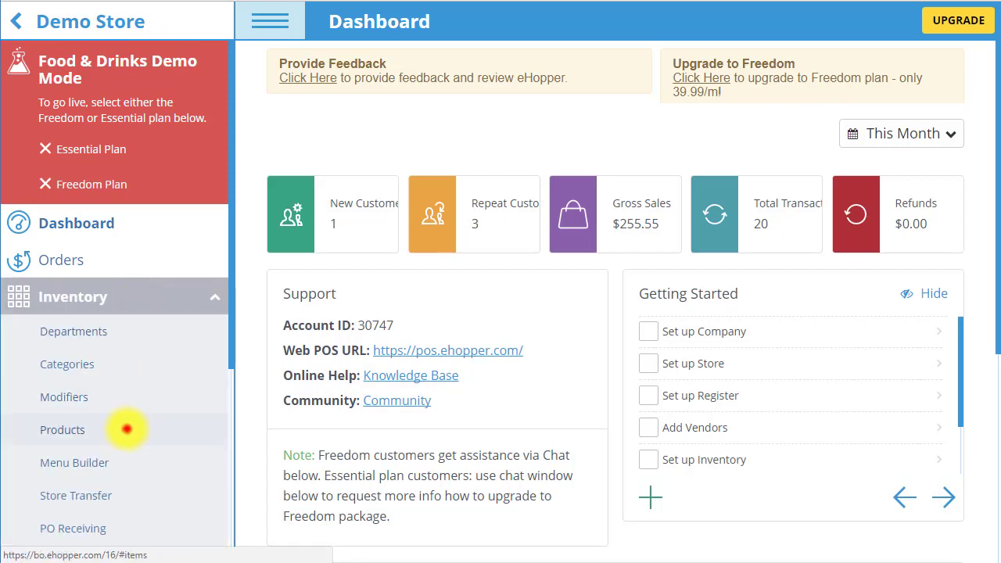
{"action": "left_click", "coordinate": [285, 14]}
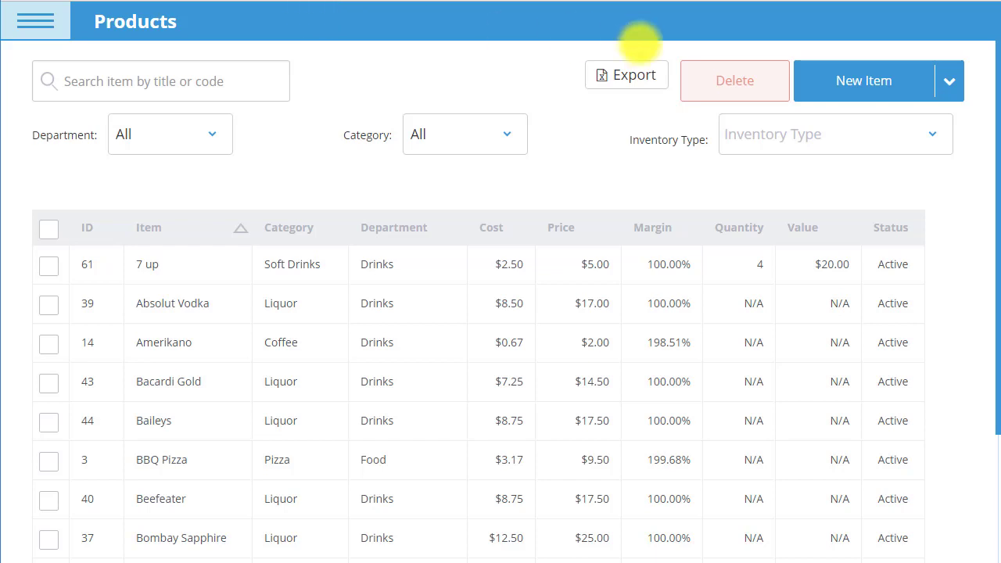
{"action": "left_click", "coordinate": [824, 80]}
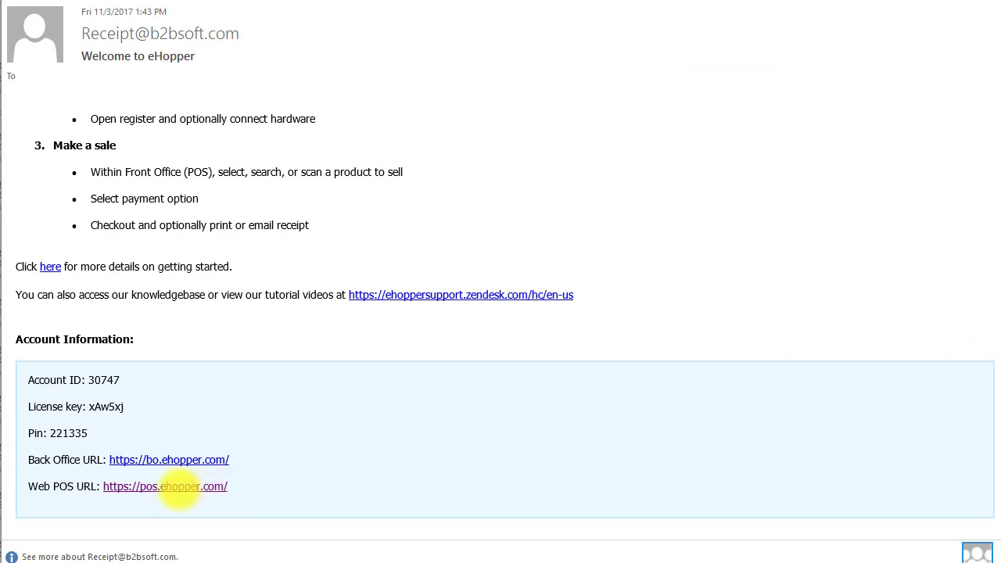
Open Web POS from the email and submit the copied Account ID and License Key
{"action": "left_click", "coordinate": [175, 487]}
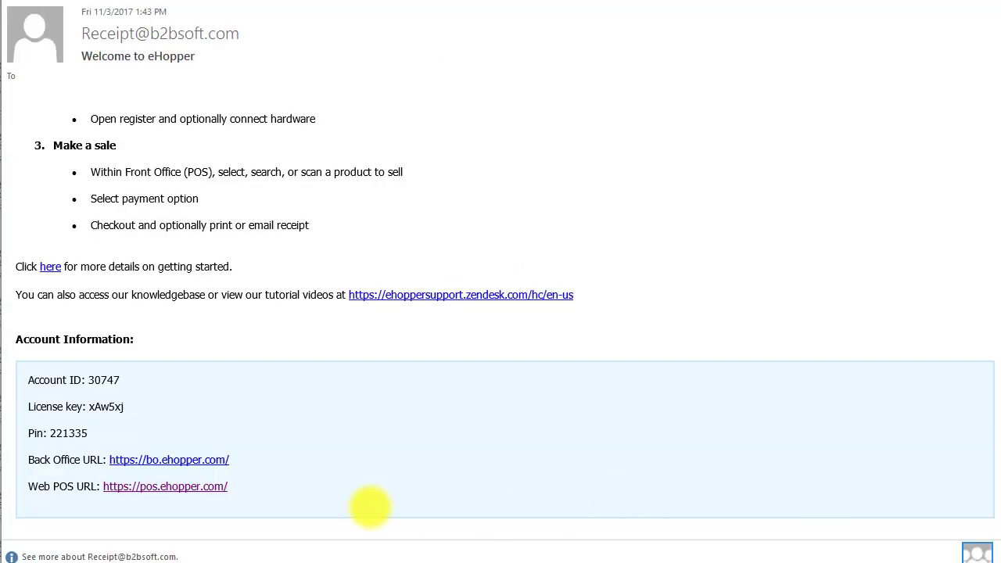
{"action": "double_click", "coordinate": [108, 378]}
{"action": "key", "text": "ctrl+c"}
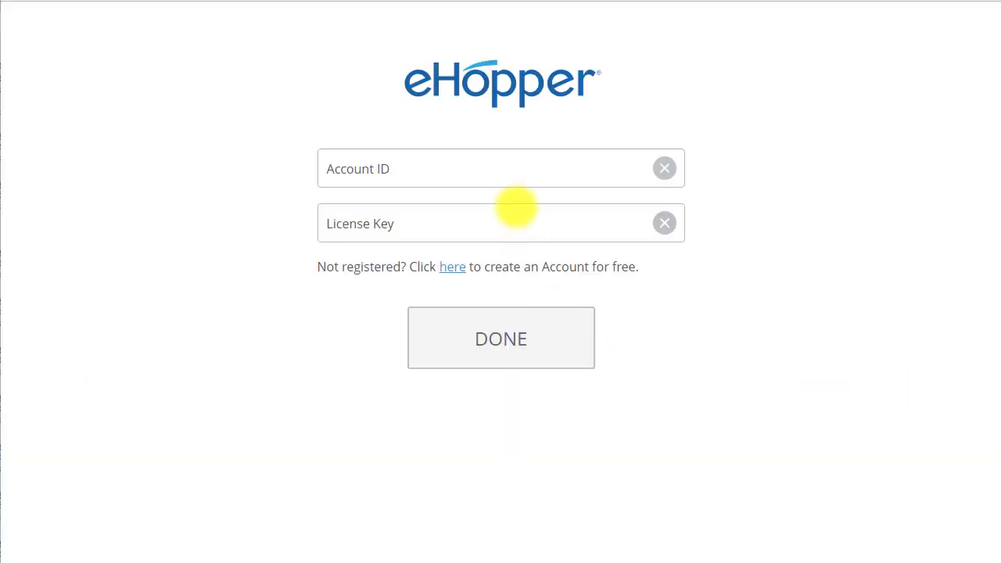
{"action": "left_click", "coordinate": [521, 180]}
{"action": "key", "text": "ctrl+v"}
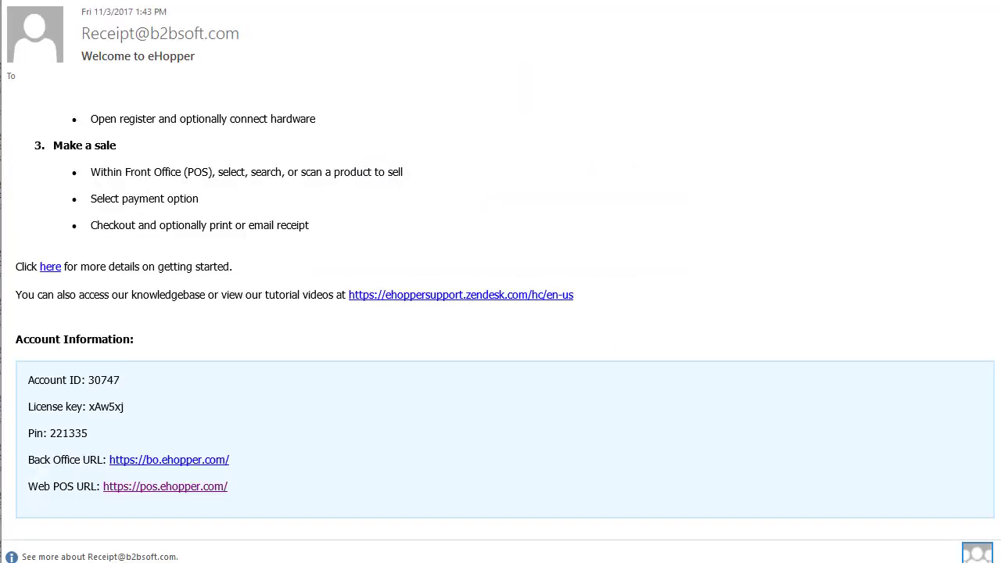
{"action": "double_click", "coordinate": [108, 404]}
{"action": "left_click", "coordinate": [341, 444]}
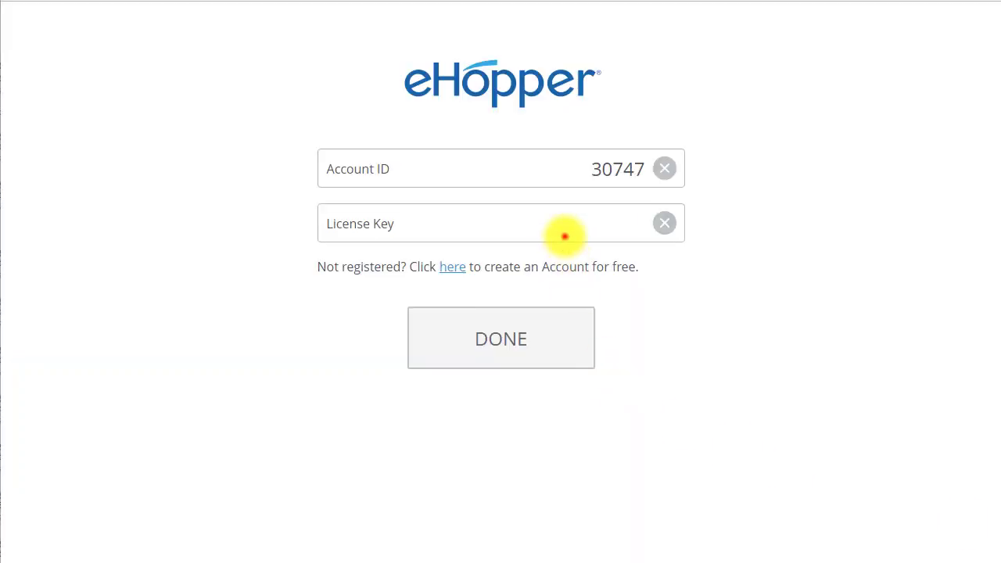
{"action": "left_click", "coordinate": [565, 234]}
{"action": "key", "text": "ctrl+v"}
{"action": "left_click", "coordinate": [556, 329]}
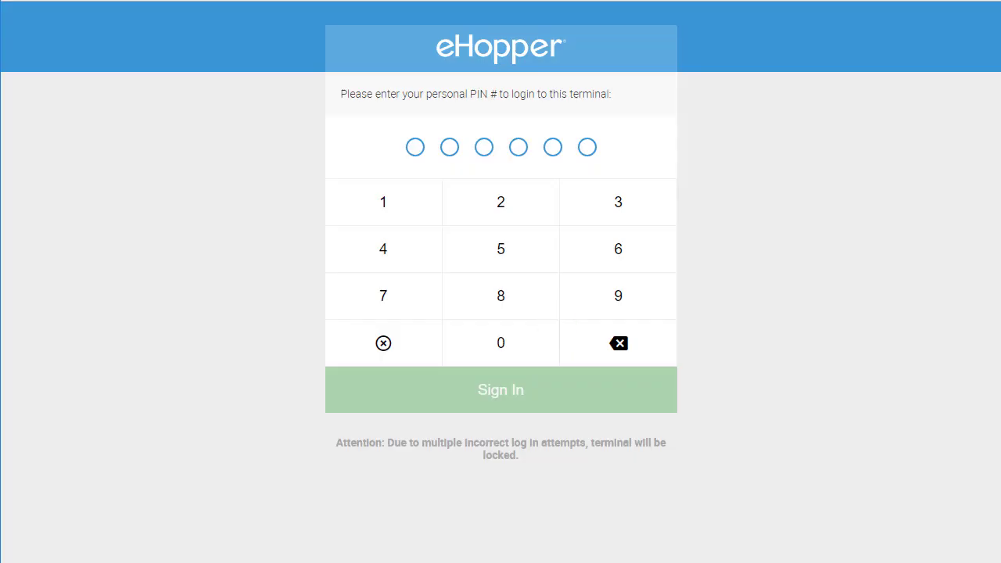
Enter the PIN from the email, sign in, and accept the terms and conditions
{"action": "left_click", "coordinate": [555, 326]}
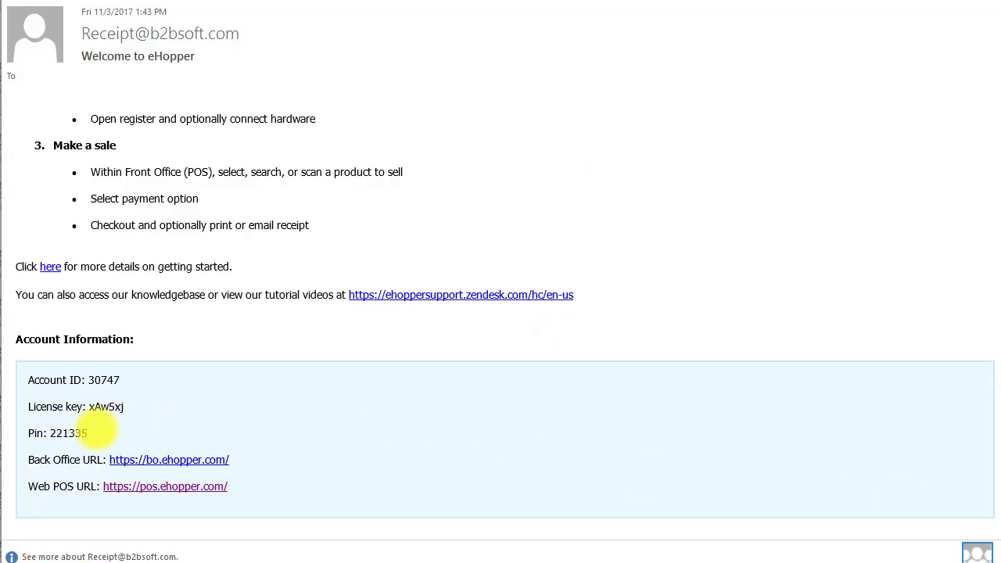
{"action": "left_click_drag", "start_coordinate": [92, 433], "coordinate": [48, 437]}
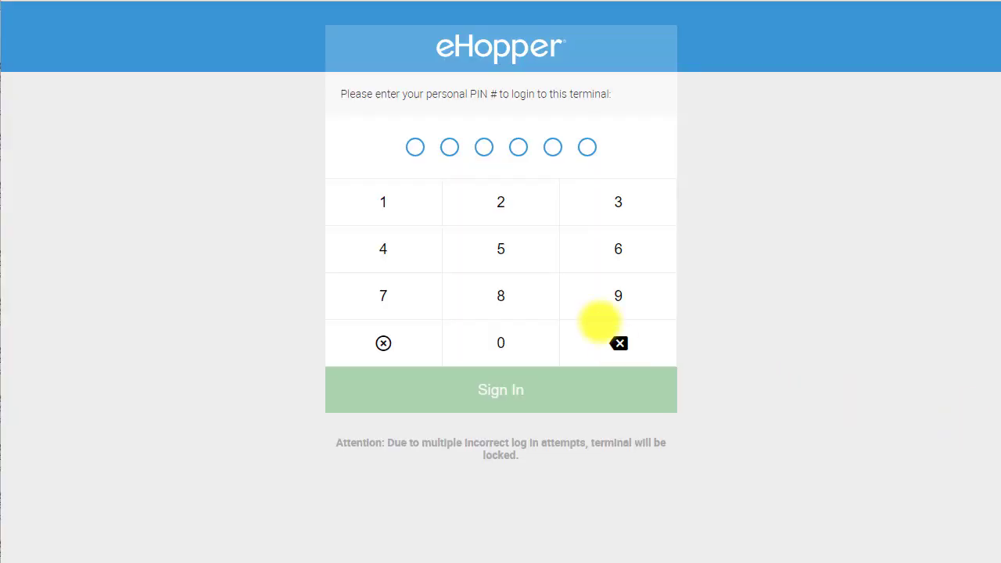
{"action": "left_click", "coordinate": [524, 208]}
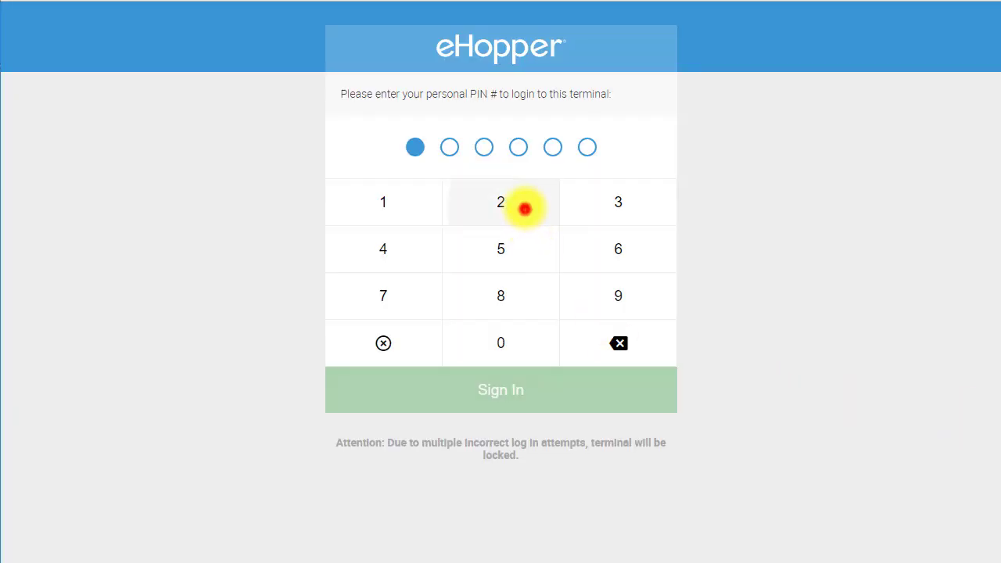
{"action": "left_click", "coordinate": [524, 208]}
{"action": "left_click", "coordinate": [404, 201]}
{"action": "left_click", "coordinate": [641, 208]}
{"action": "left_click", "coordinate": [640, 207]}
{"action": "left_click", "coordinate": [521, 242]}
{"action": "left_click", "coordinate": [536, 380]}
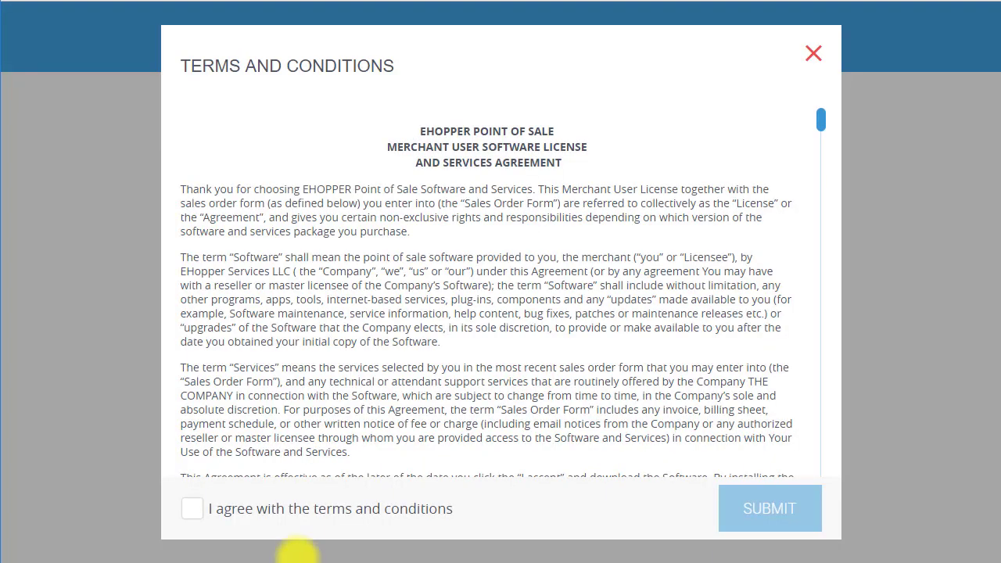
{"action": "left_click", "coordinate": [296, 509]}
{"action": "left_click", "coordinate": [765, 509]}
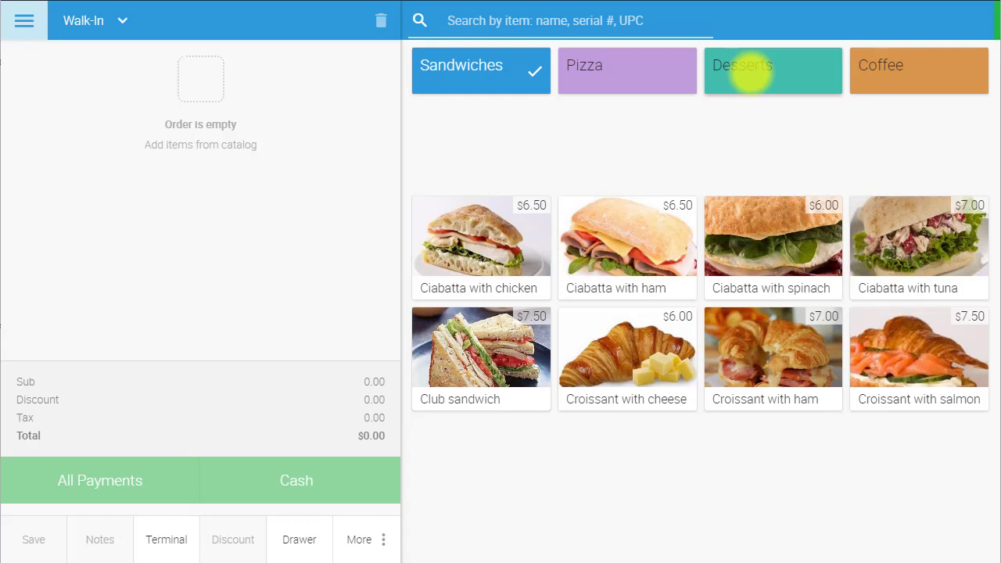
Add a Cherry Pie and a Large Caffe Viennese to the order
{"action": "left_click", "coordinate": [748, 69]}
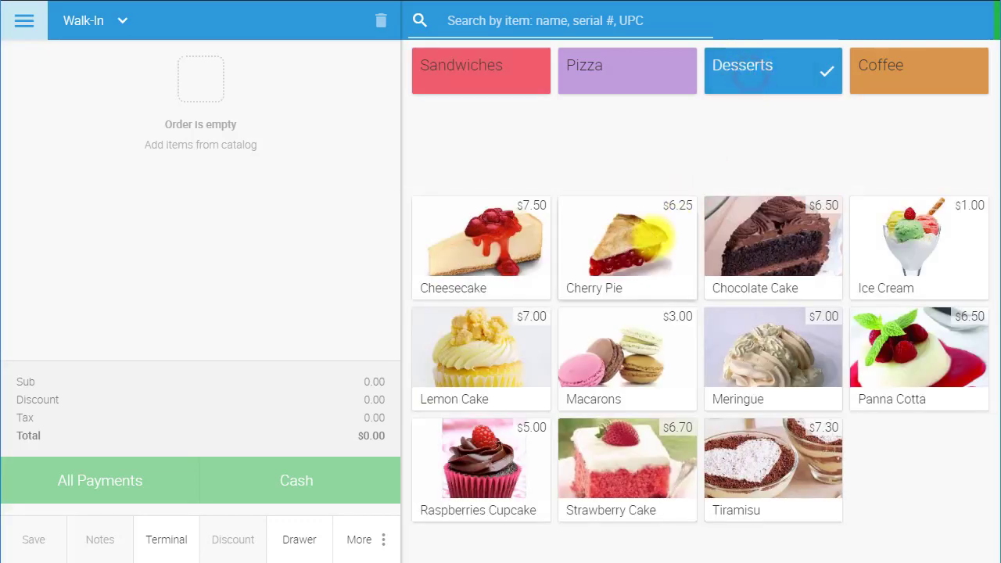
{"action": "left_click", "coordinate": [650, 236]}
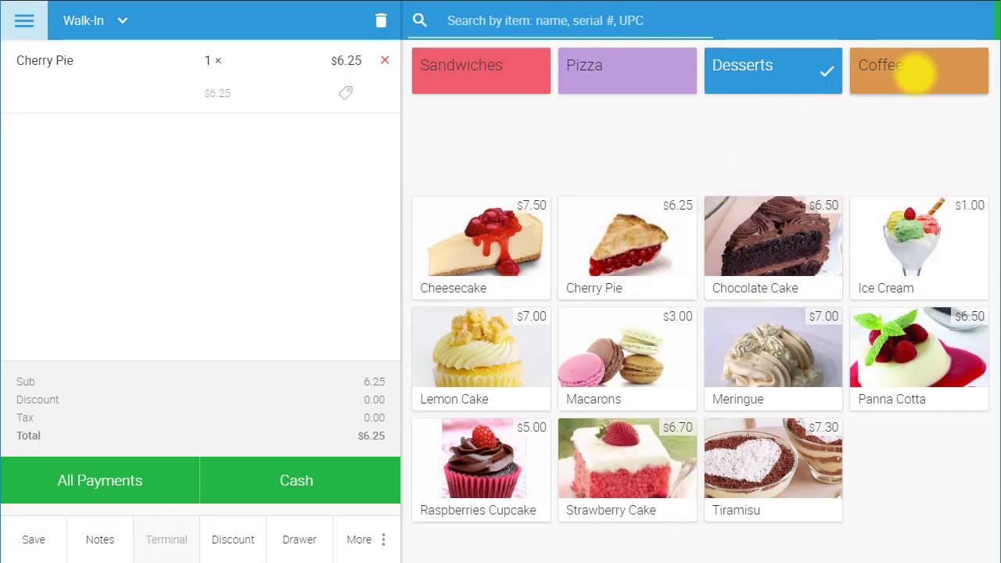
{"action": "left_click", "coordinate": [914, 72]}
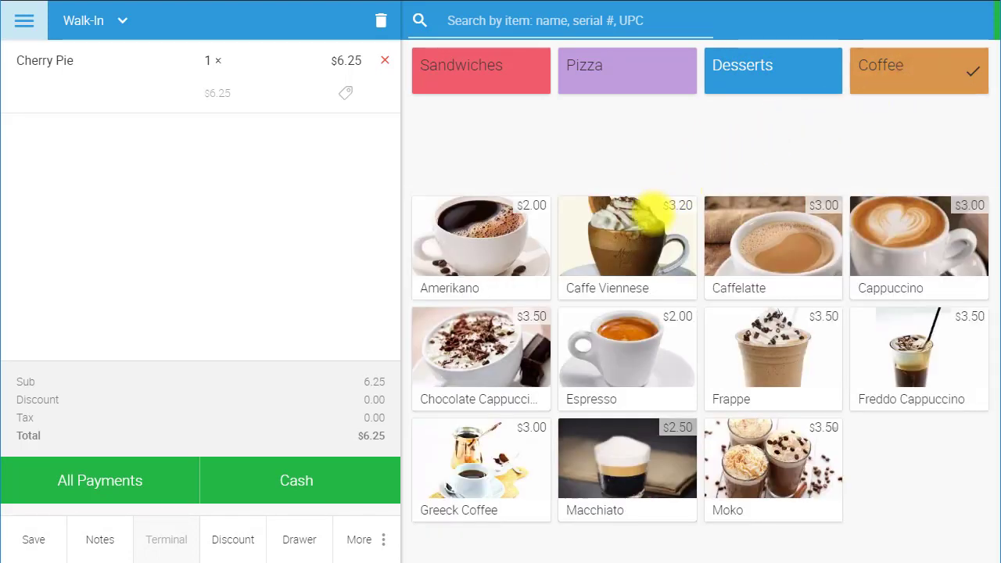
{"action": "left_click", "coordinate": [648, 229]}
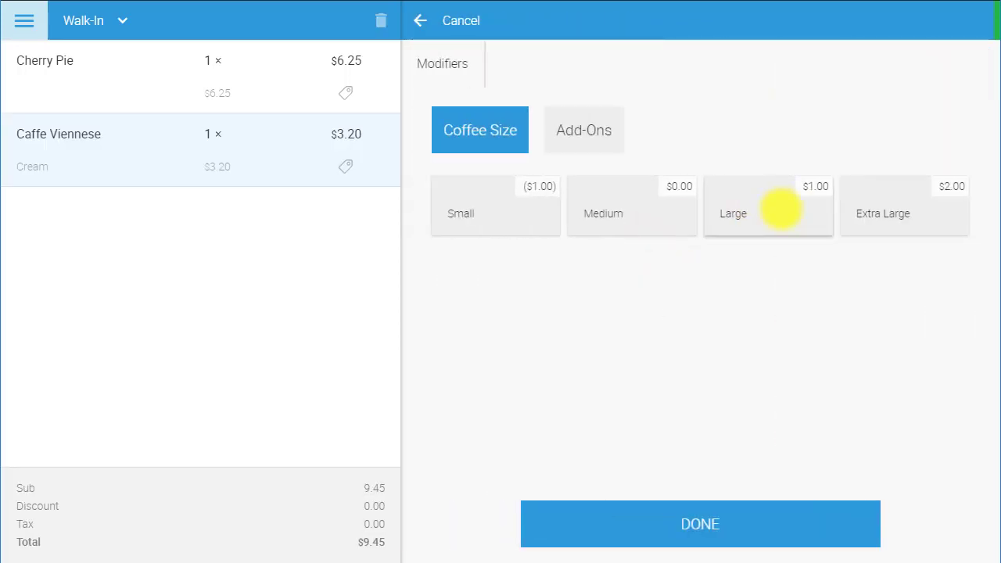
{"action": "left_click", "coordinate": [780, 208]}
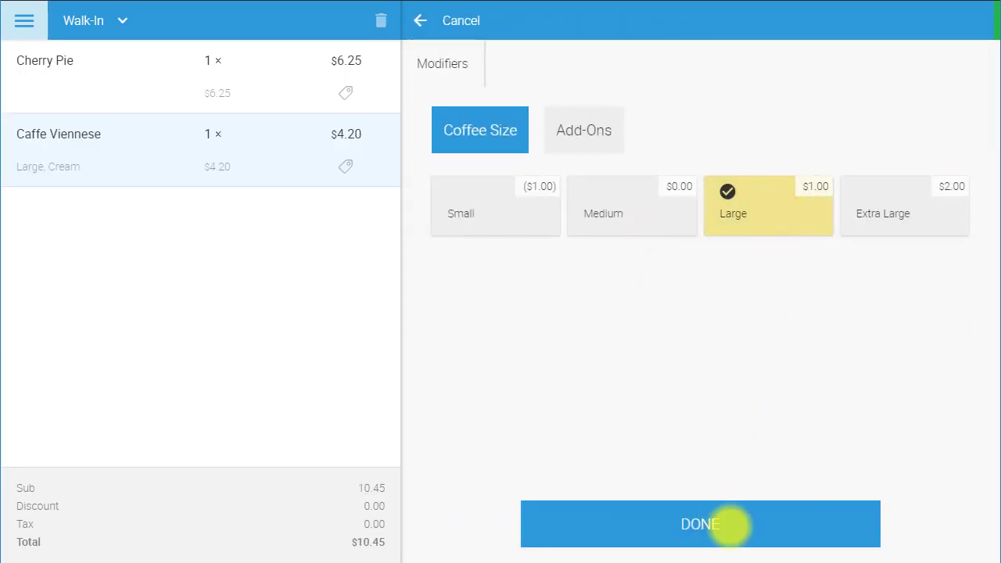
{"action": "left_click", "coordinate": [730, 528]}
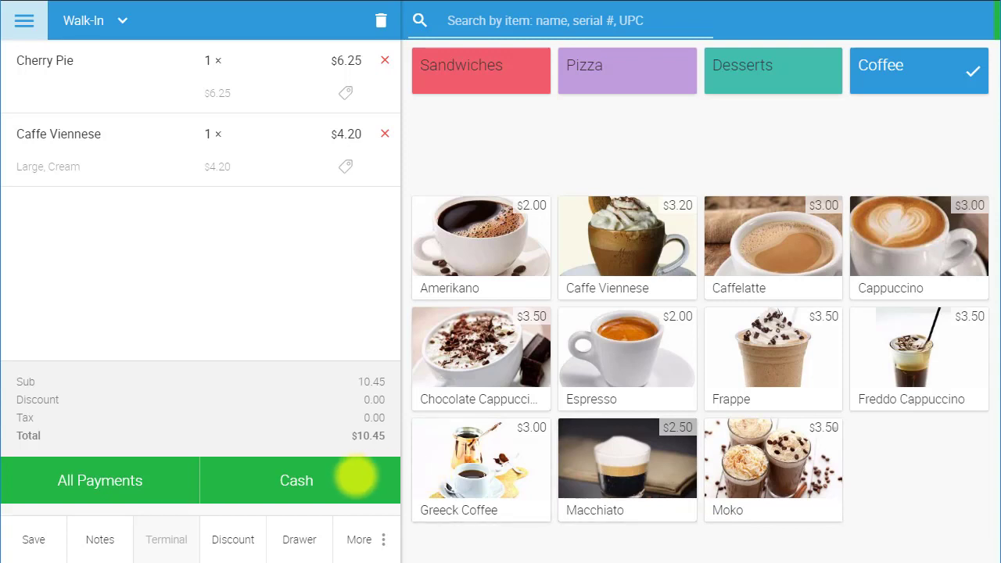
Pay the $10.45 order with $11.00 cash and finish the sale
{"action": "left_click", "coordinate": [354, 475]}
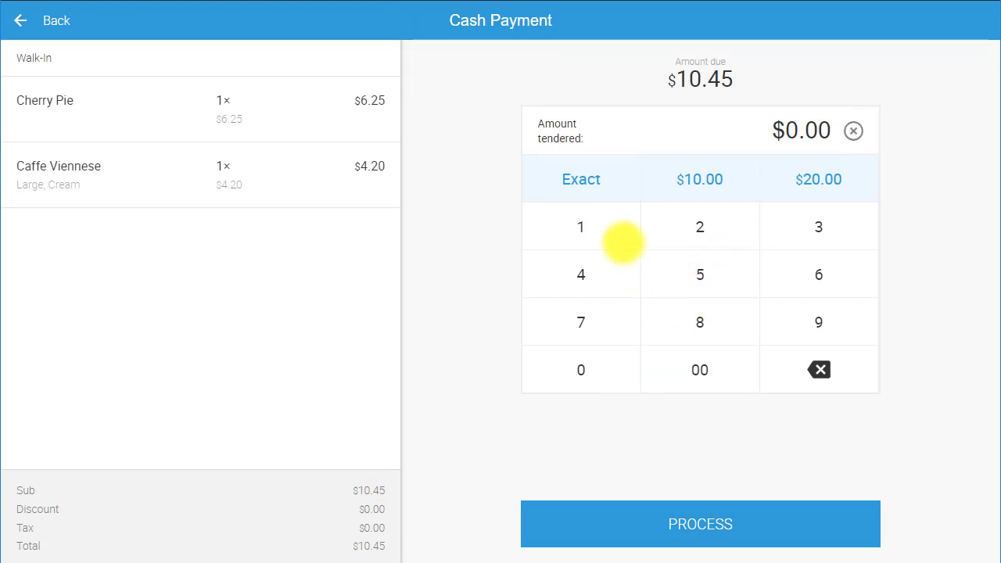
{"action": "double_click", "coordinate": [611, 226]}
{"action": "left_click", "coordinate": [702, 358]}
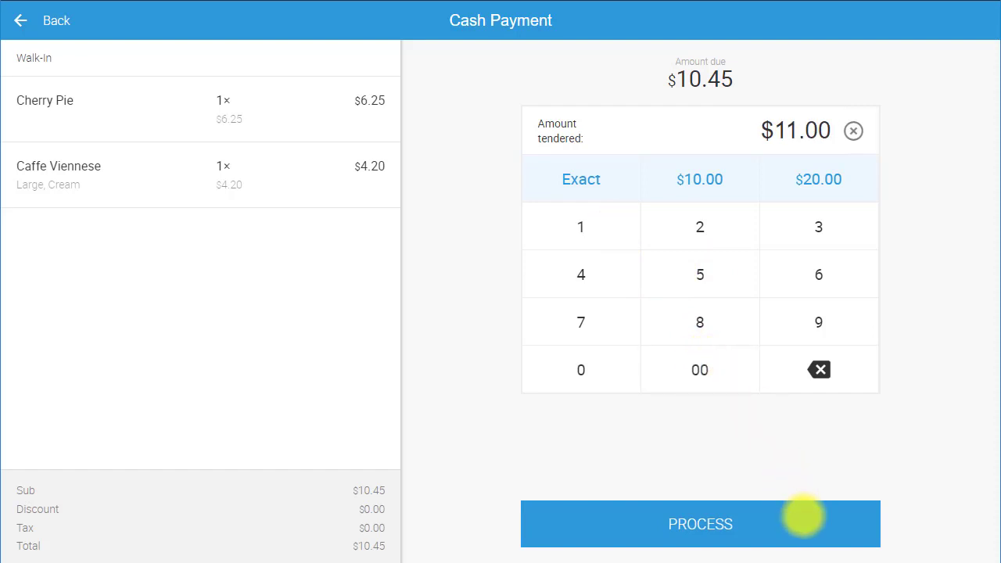
{"action": "left_click", "coordinate": [802, 517]}
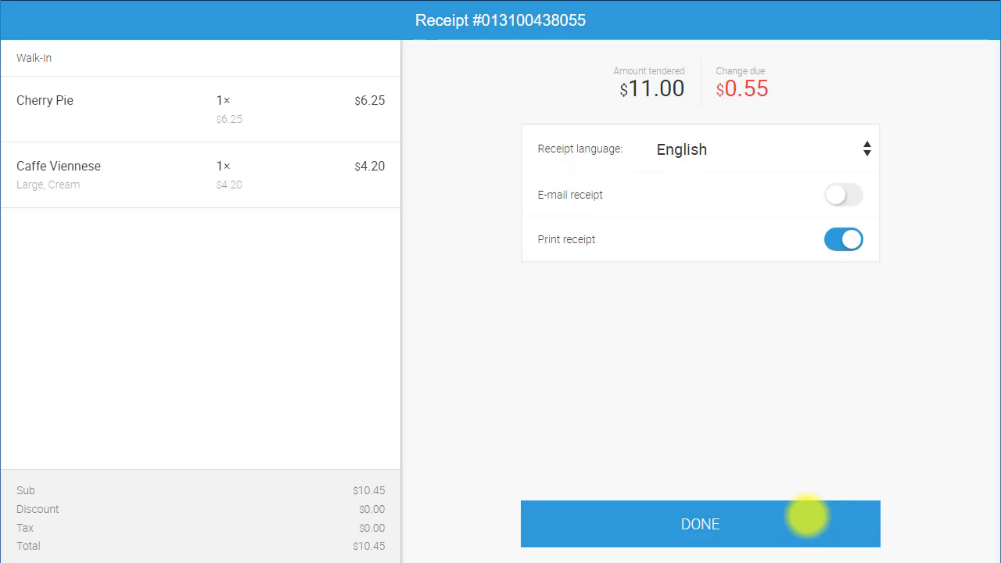
{"action": "left_click", "coordinate": [808, 516]}
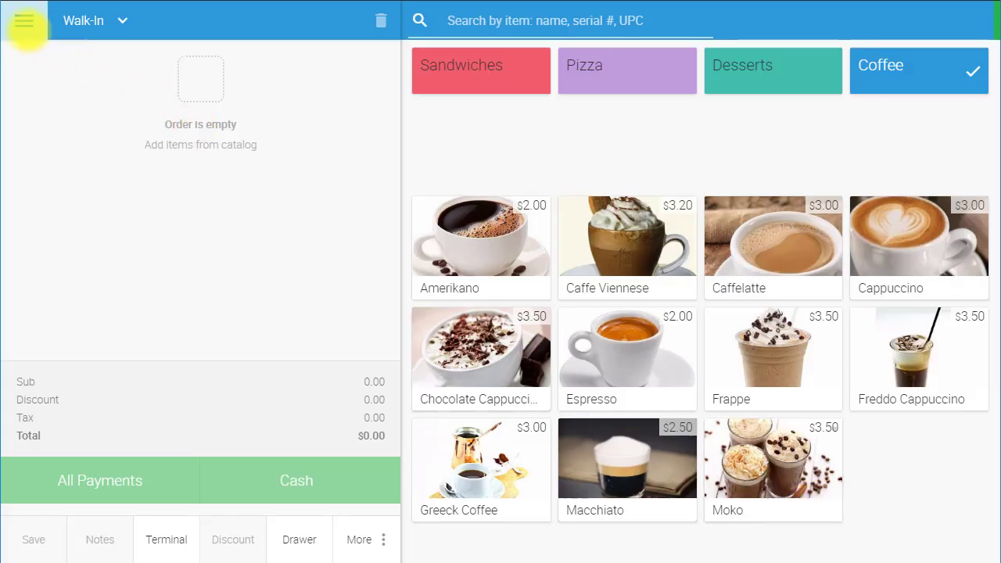
Switch to the Back Office and move Demo Store from demo mode onto the Essential Plan
{"action": "left_click", "coordinate": [24, 21]}
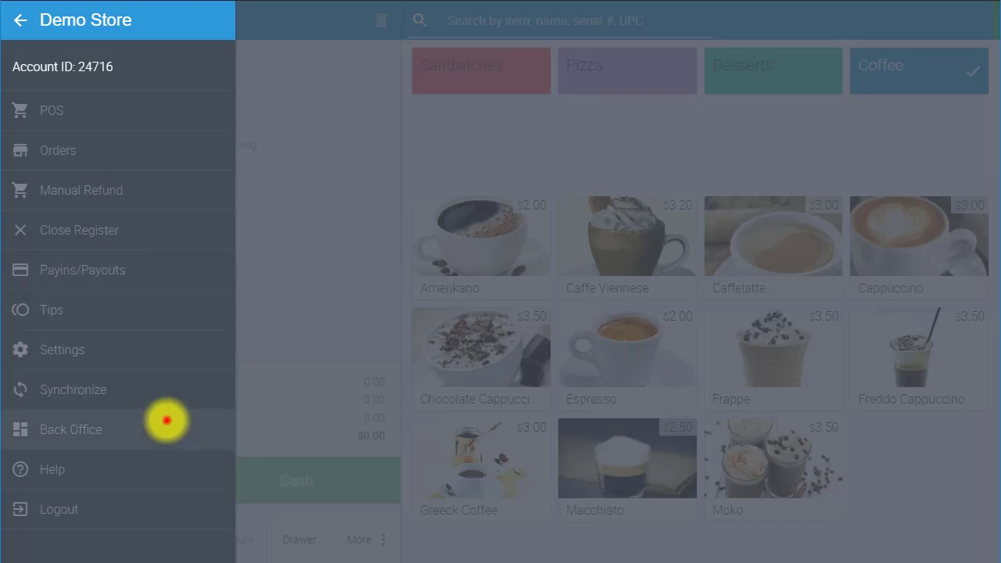
{"action": "left_click", "coordinate": [166, 421]}
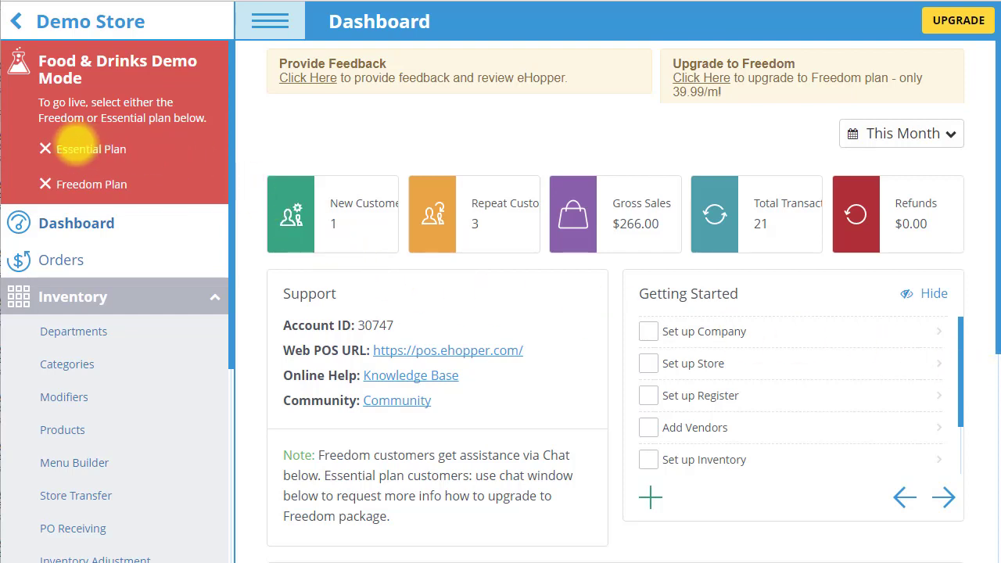
{"action": "left_click", "coordinate": [74, 145]}
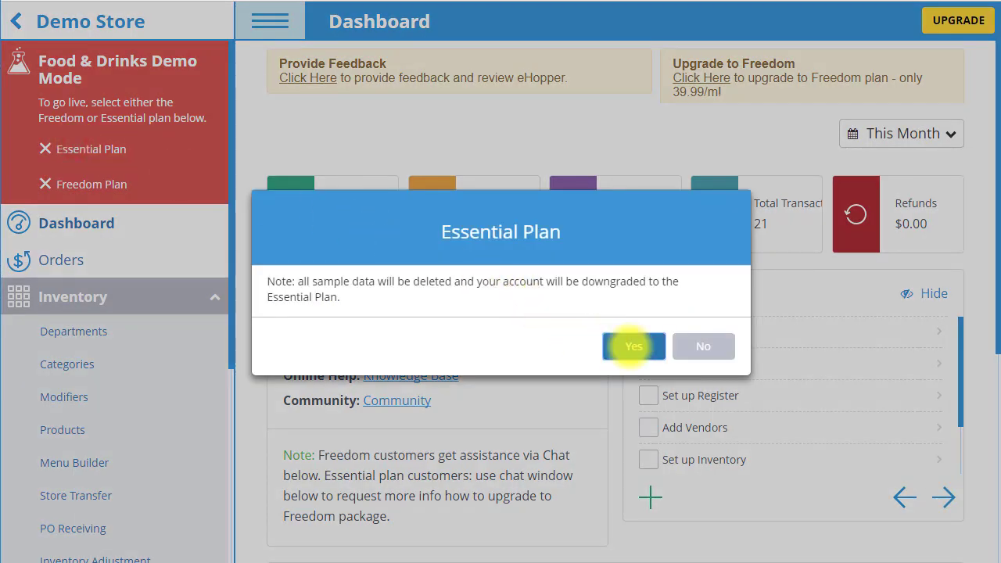
{"action": "left_click", "coordinate": [630, 346]}
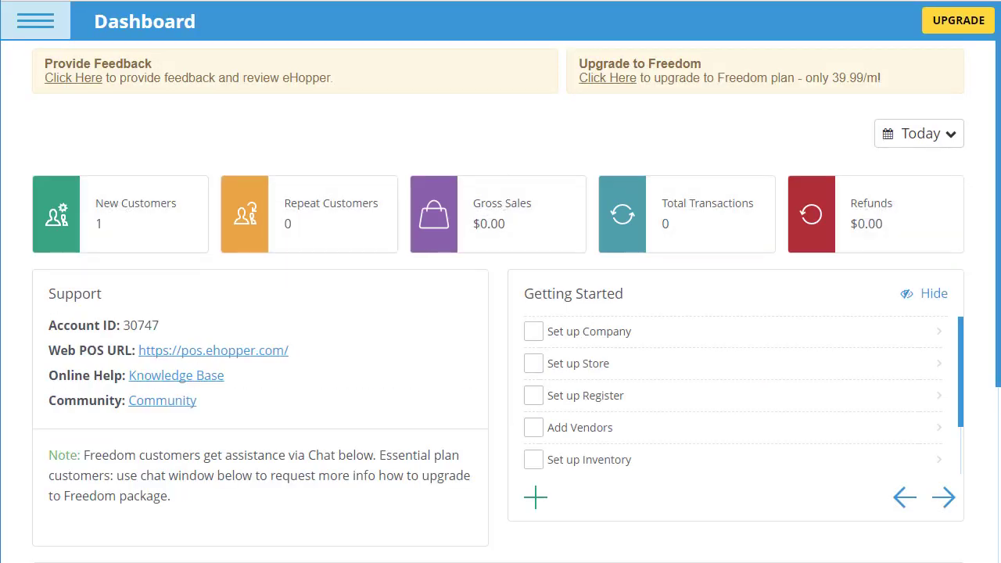
{"action": "scroll", "coordinate": [968, 338], "scroll_direction": "down", "scroll_amount": 3}
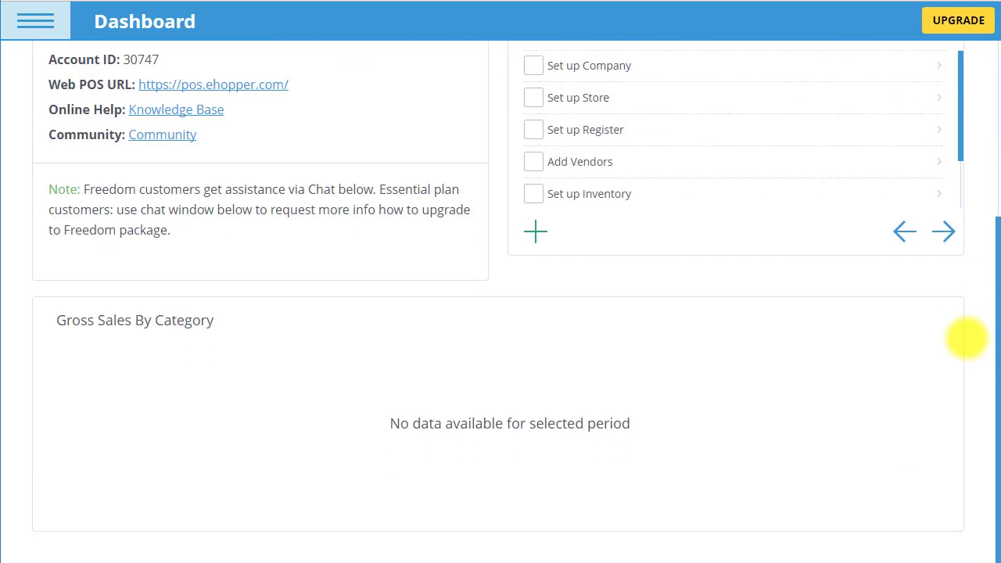
{"action": "scroll", "coordinate": [966, 338], "scroll_direction": "up", "scroll_amount": 3}
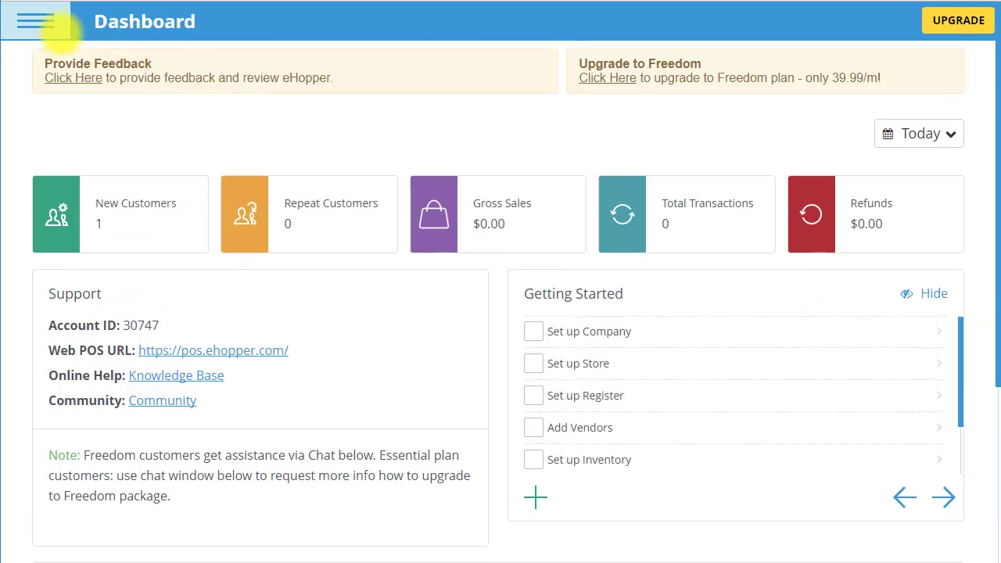
Open Company Settings from the Settings section of the sidebar
{"action": "left_click", "coordinate": [45, 22]}
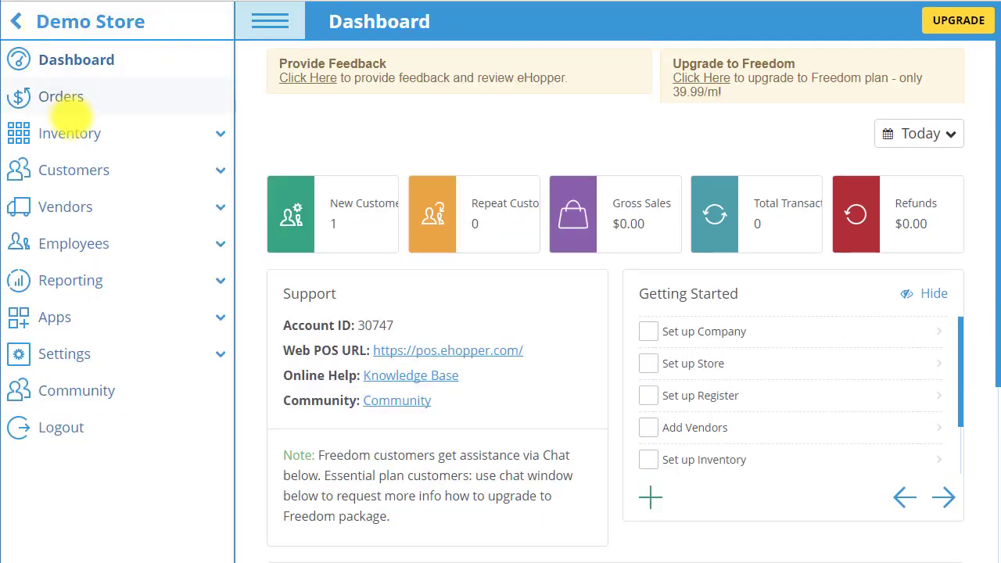
{"action": "left_click", "coordinate": [72, 127]}
{"action": "left_click", "coordinate": [81, 263]}
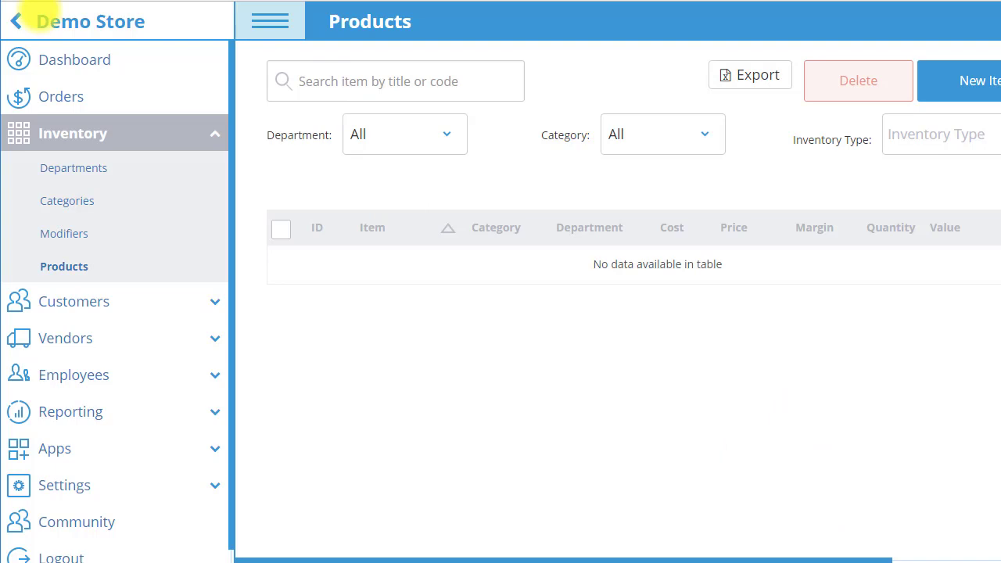
{"action": "left_click", "coordinate": [70, 485]}
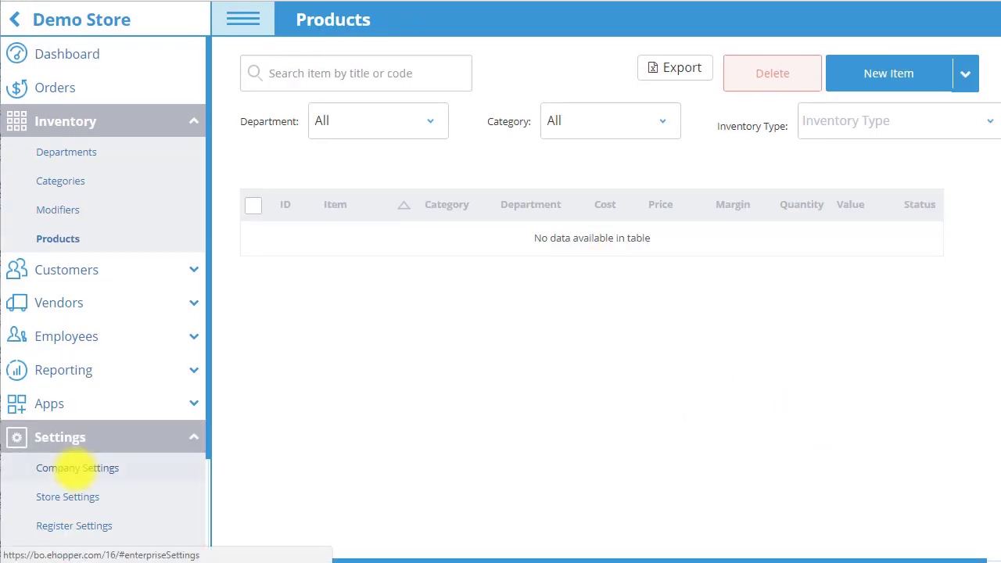
{"action": "left_click", "coordinate": [77, 468]}
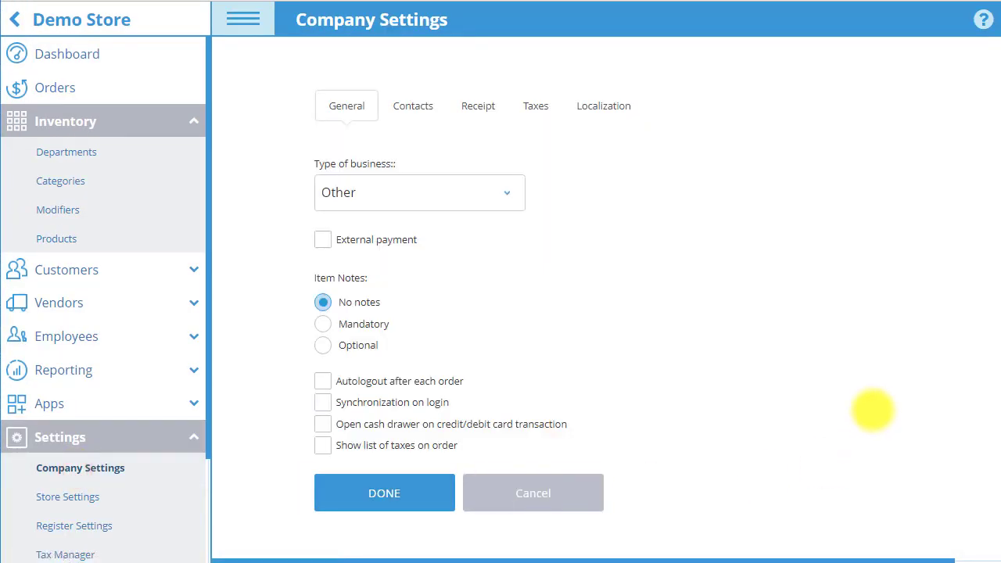
Set business type to Coffee_Shop, Optional notes, and enable External payment, login sync and tax list
{"action": "left_click", "coordinate": [509, 199]}
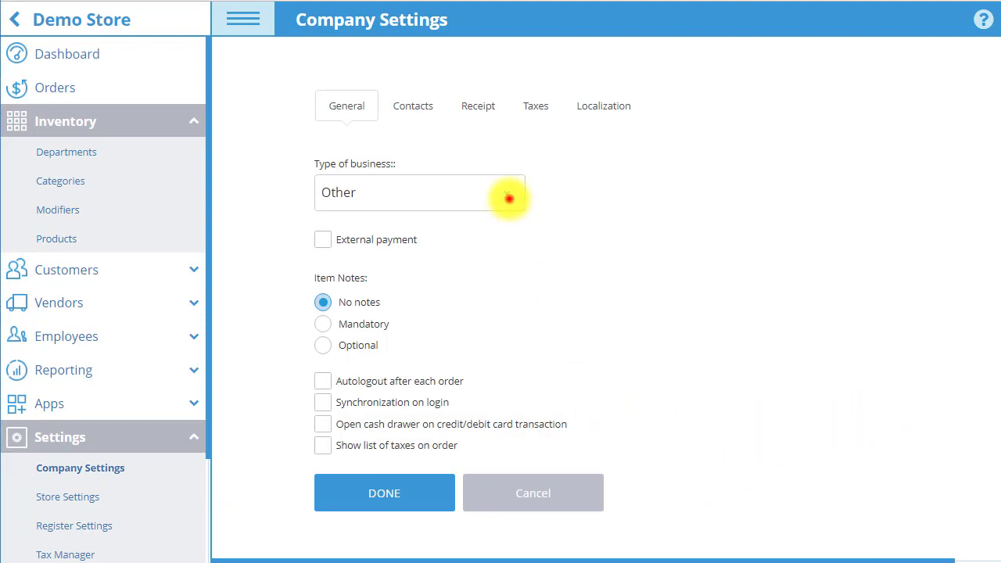
{"action": "left_click", "coordinate": [493, 289]}
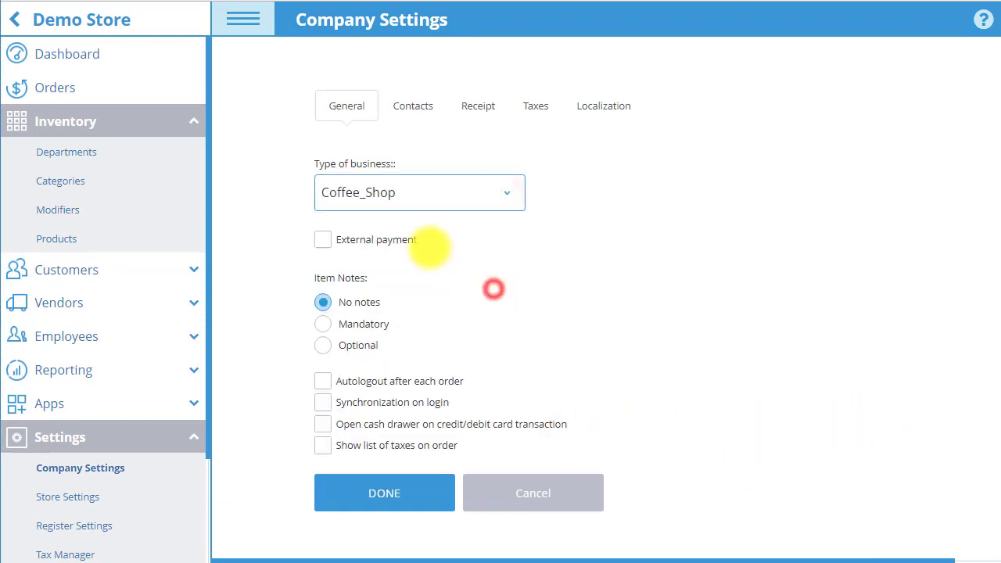
{"action": "left_click", "coordinate": [402, 240]}
{"action": "left_click", "coordinate": [369, 346]}
{"action": "left_click", "coordinate": [436, 403]}
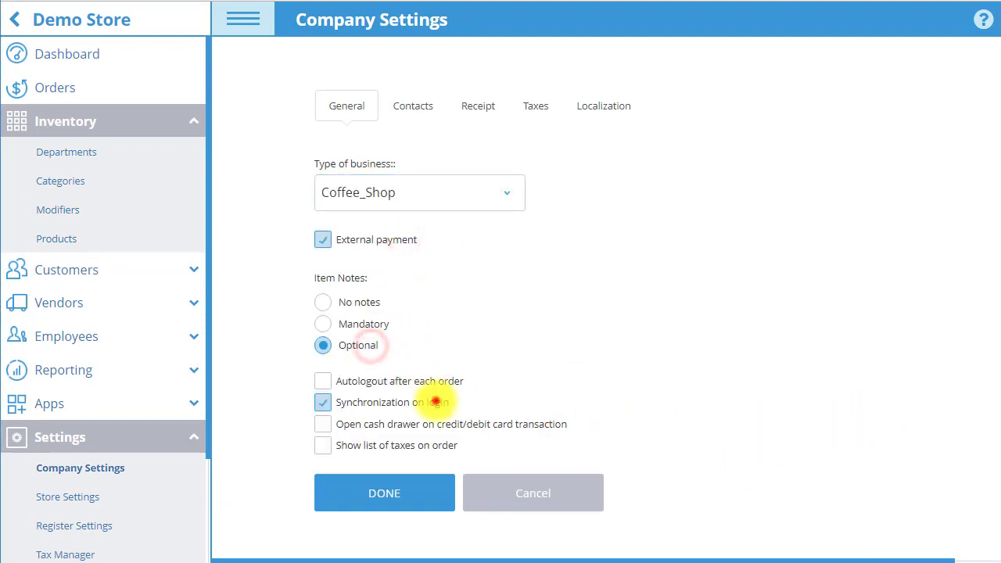
{"action": "left_click", "coordinate": [426, 446]}
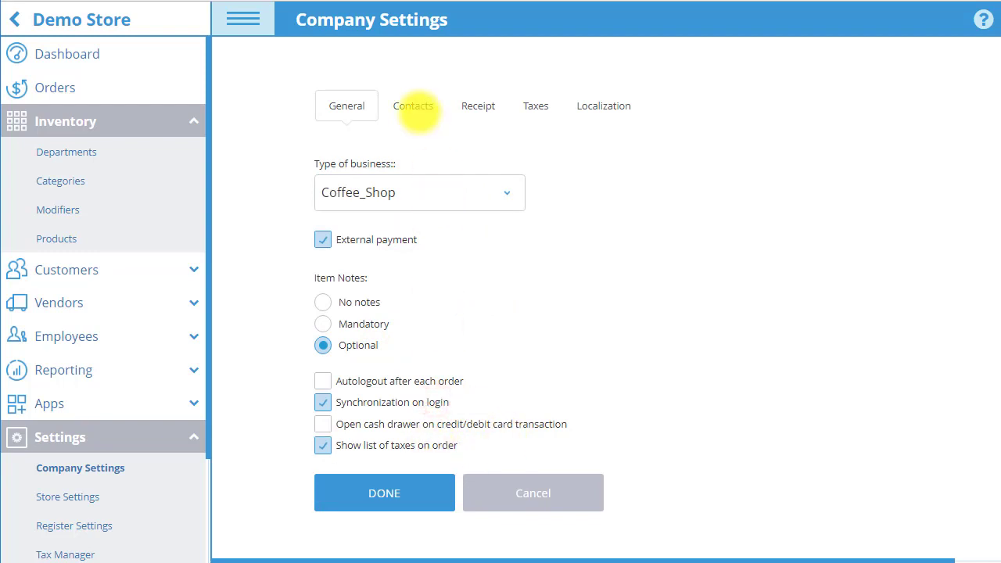
Fill in the company's street address, city and Zip code in the contact details
{"action": "left_click", "coordinate": [417, 110]}
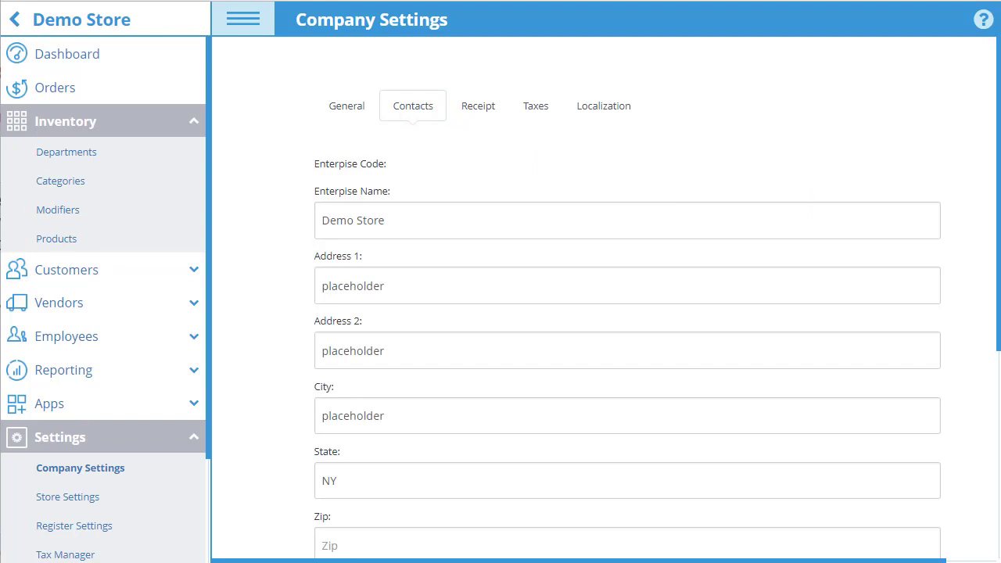
{"action": "left_click", "coordinate": [508, 291]}
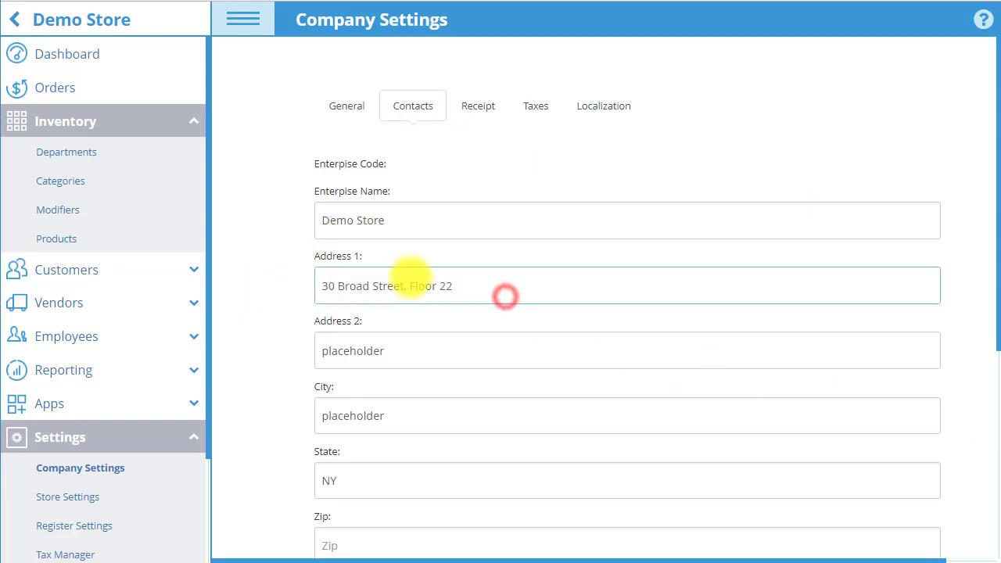
{"action": "key", "text": "Tab"}
{"action": "key", "text": "Tab"}
{"action": "type", "text": "New York"}
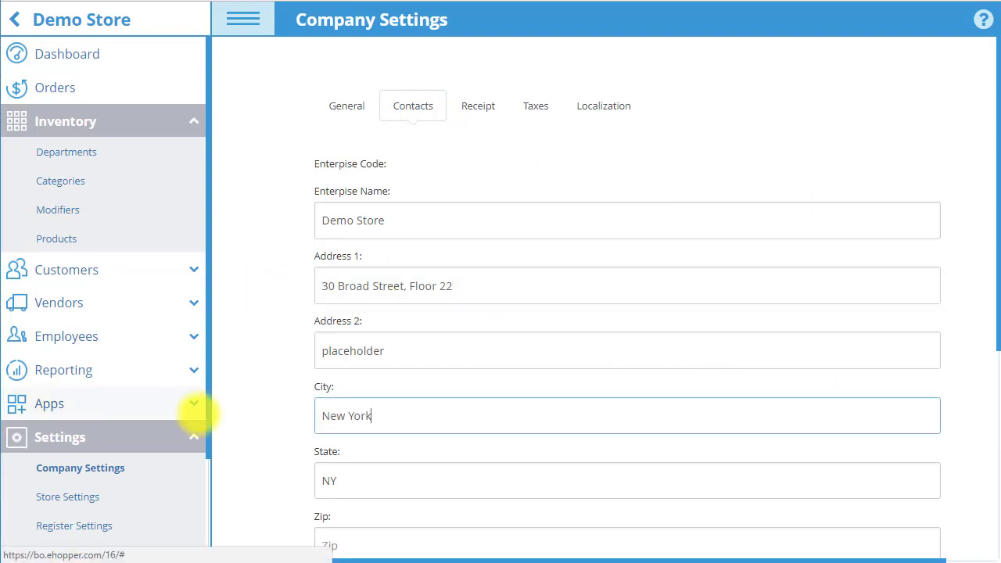
{"action": "left_click", "coordinate": [503, 545]}
{"action": "type", "text": "10004"}
{"action": "key", "text": "Tab"}
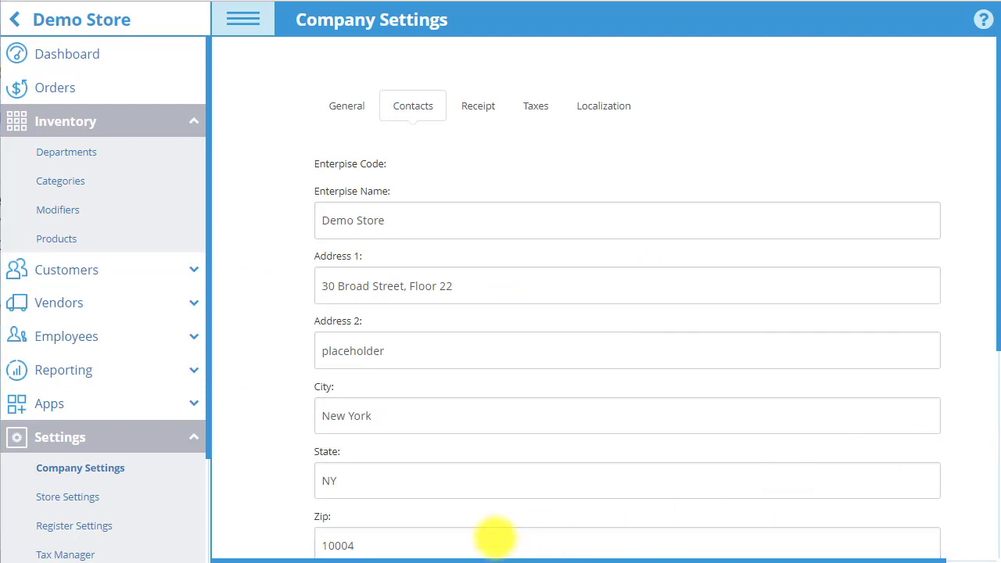
Turn on Kitchen Receipt in the receipt settings, then view the empty Taxes list
{"action": "left_click", "coordinate": [480, 106]}
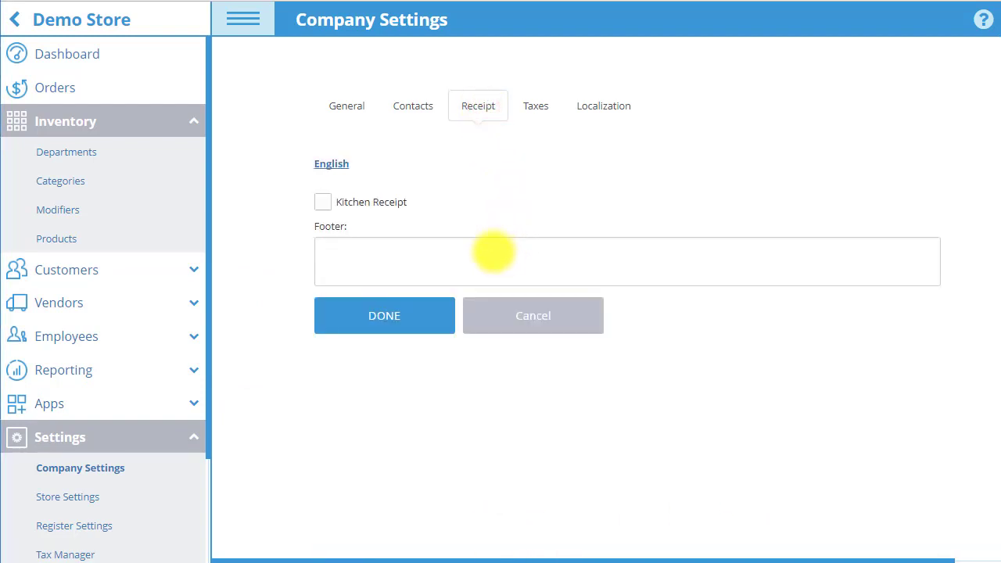
{"action": "left_click", "coordinate": [403, 201]}
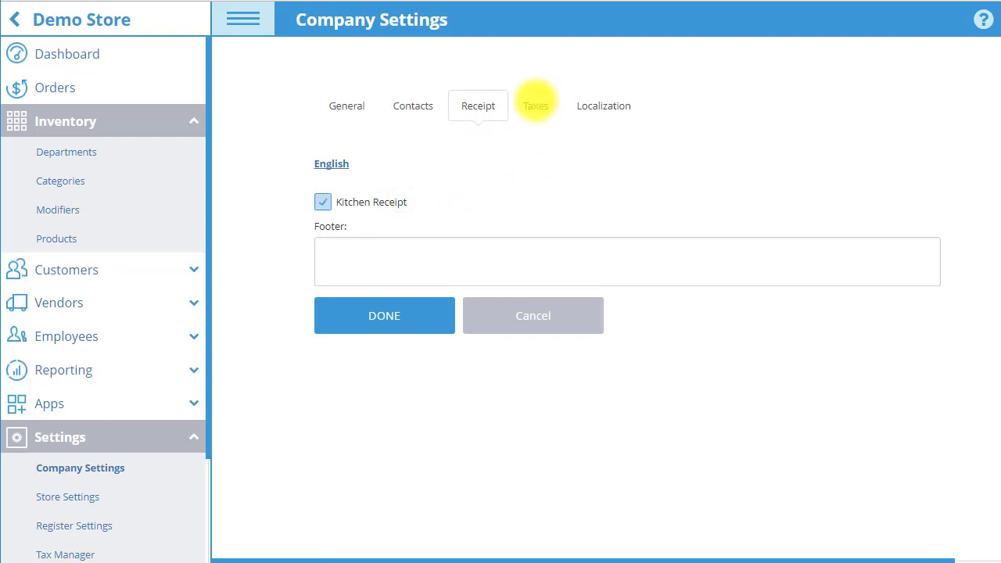
{"action": "left_click", "coordinate": [536, 103]}
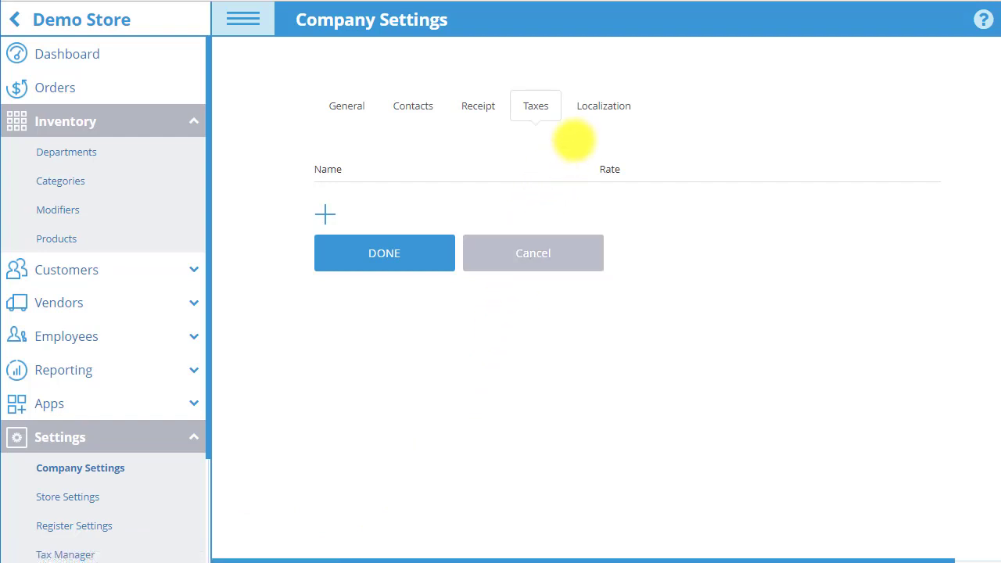
Add Español to the account languages under Localization and save the company settings
{"action": "left_click", "coordinate": [592, 105]}
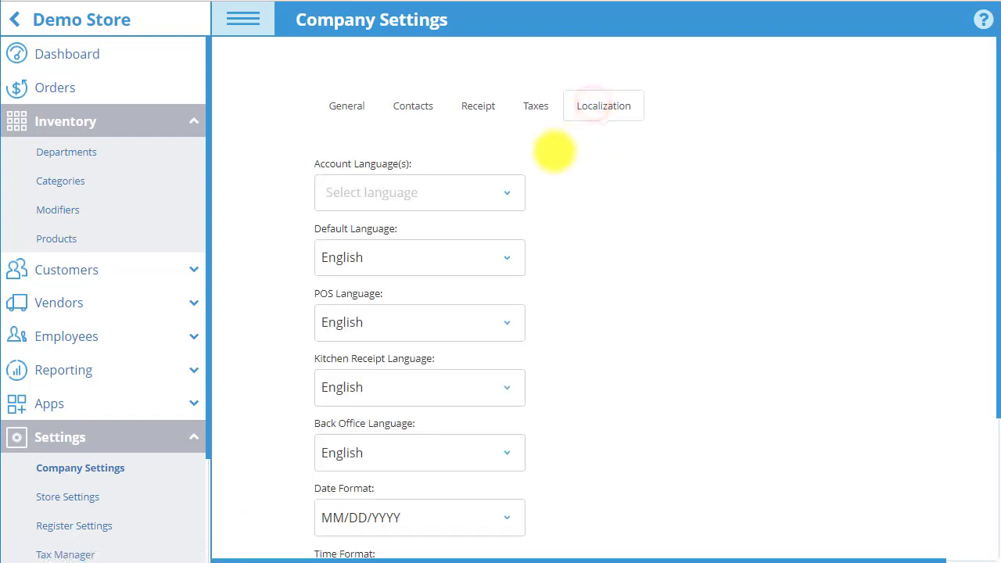
{"action": "left_click", "coordinate": [508, 192]}
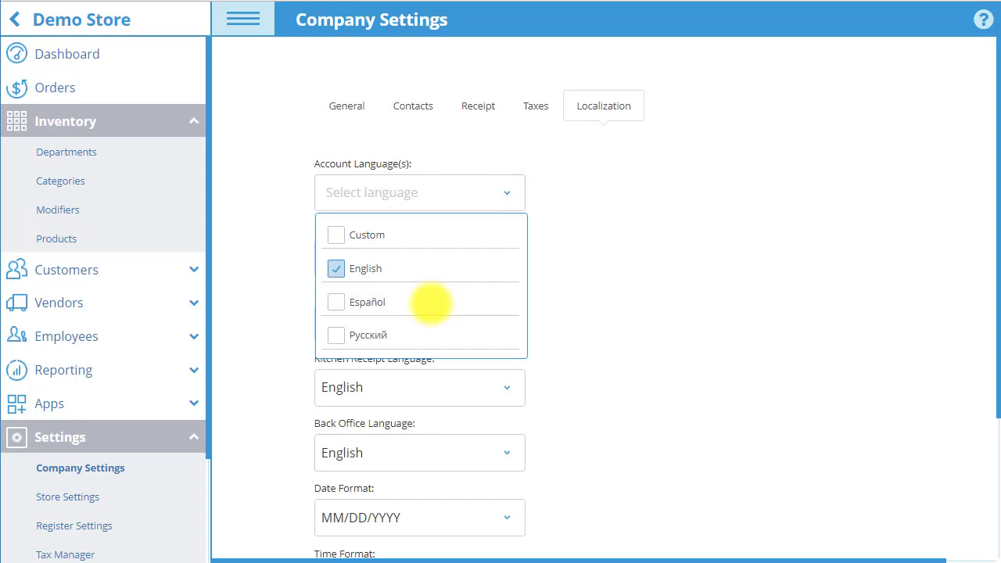
{"action": "left_click", "coordinate": [432, 302]}
{"action": "left_click", "coordinate": [618, 346]}
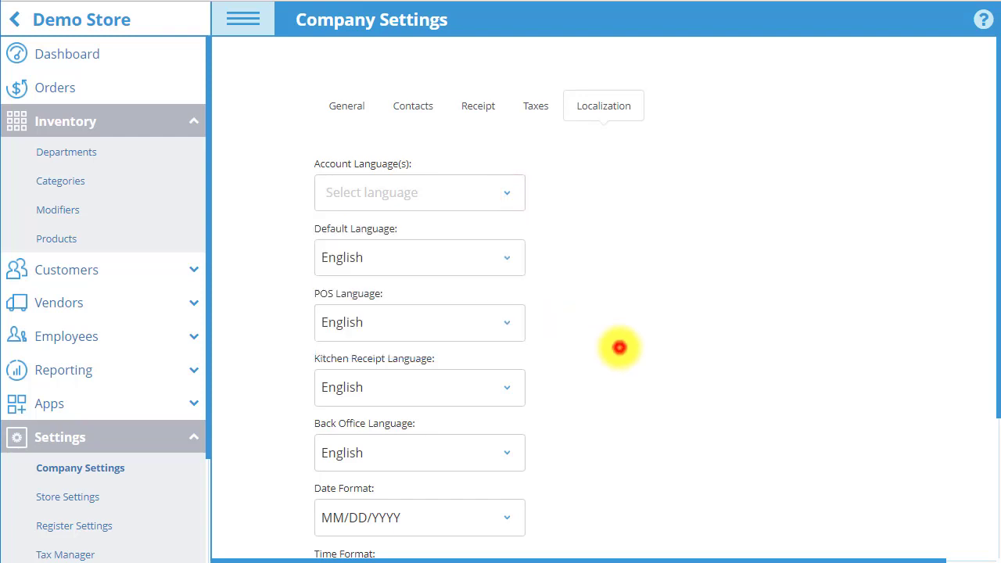
{"action": "scroll", "coordinate": [626, 340], "scroll_direction": "down", "scroll_amount": 3}
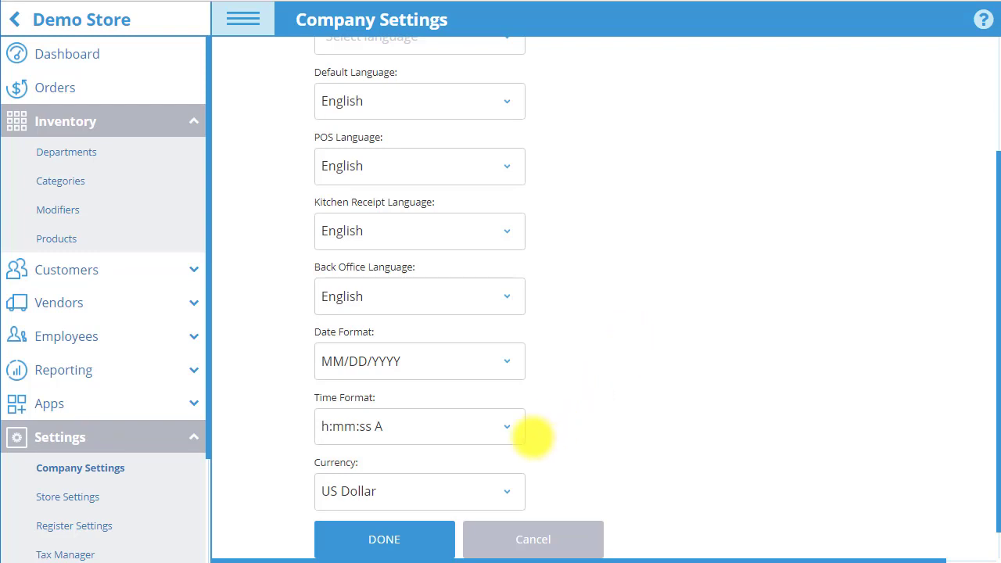
{"action": "left_click", "coordinate": [426, 539]}
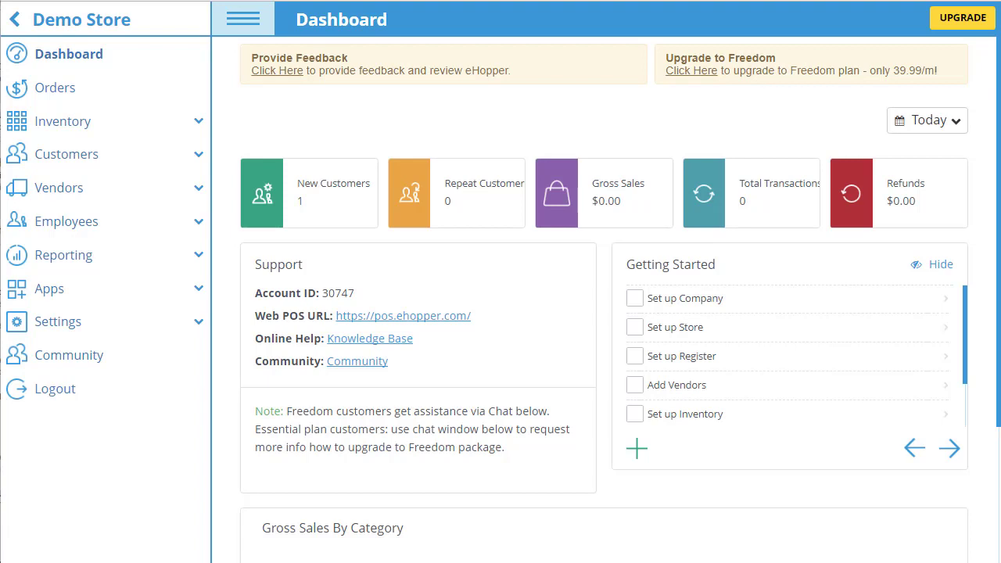
Create a new department named 'Food', mark it active and save it
{"action": "left_click", "coordinate": [113, 116]}
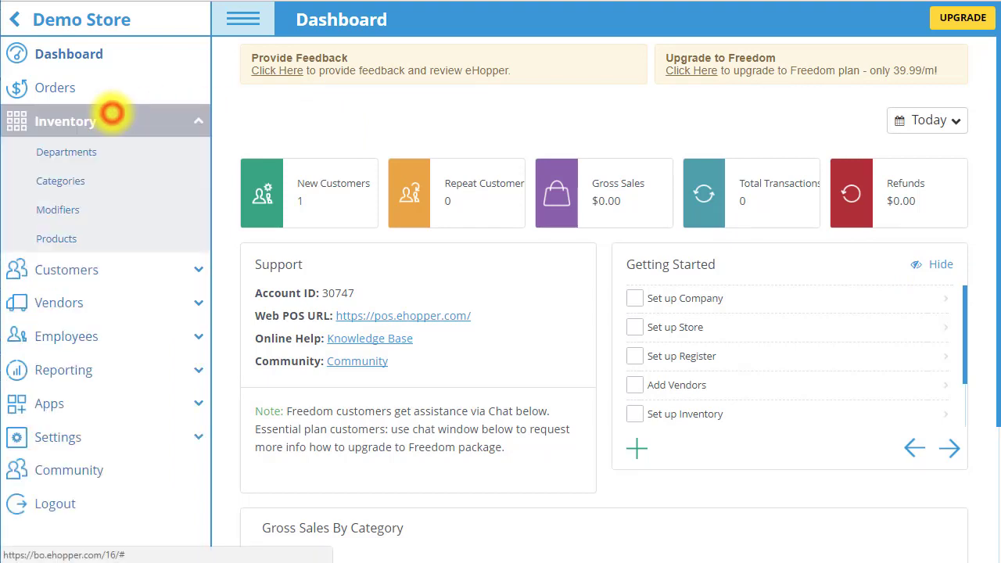
{"action": "left_click", "coordinate": [126, 150]}
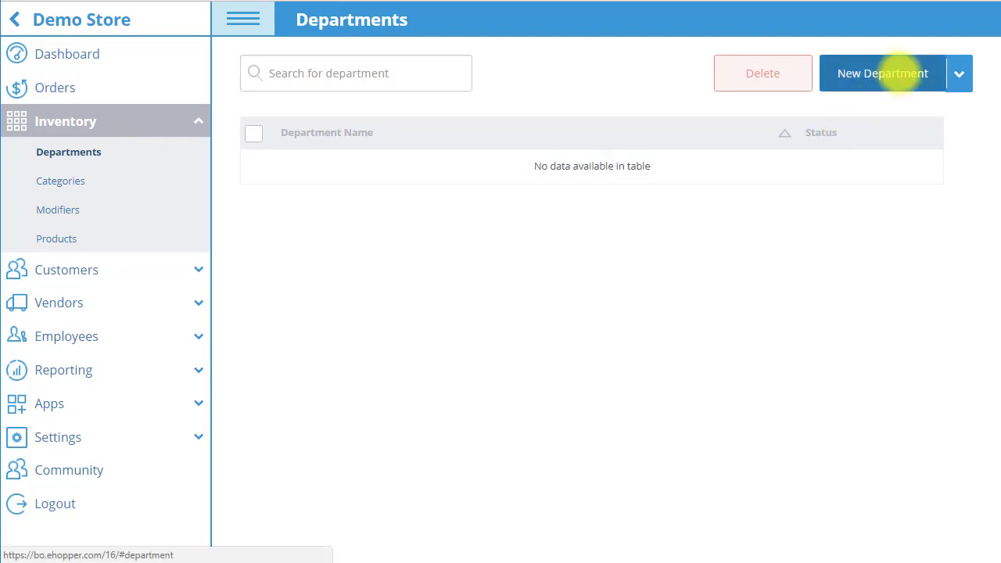
{"action": "left_click", "coordinate": [900, 72]}
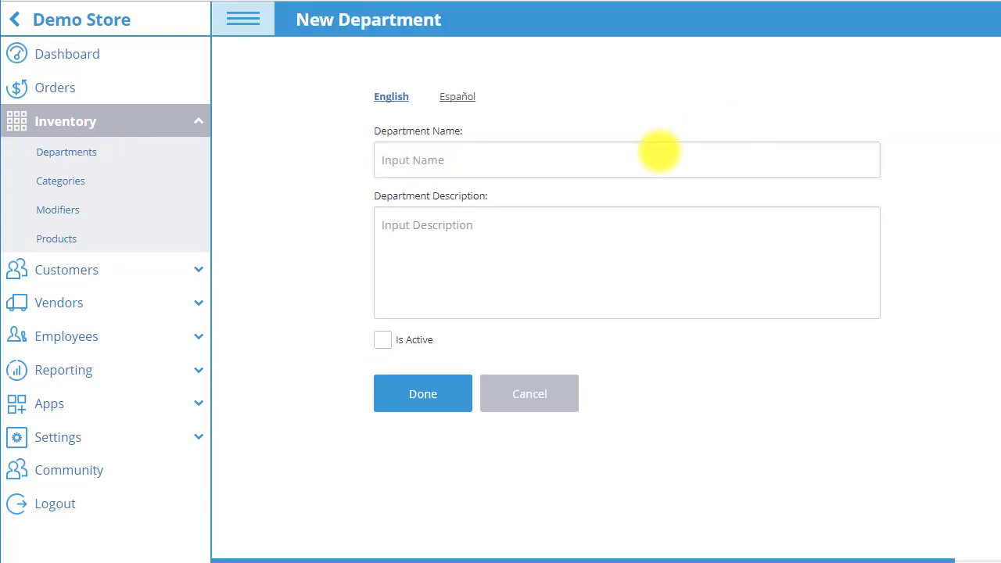
{"action": "left_click", "coordinate": [659, 151]}
{"action": "type", "text": "Food"}
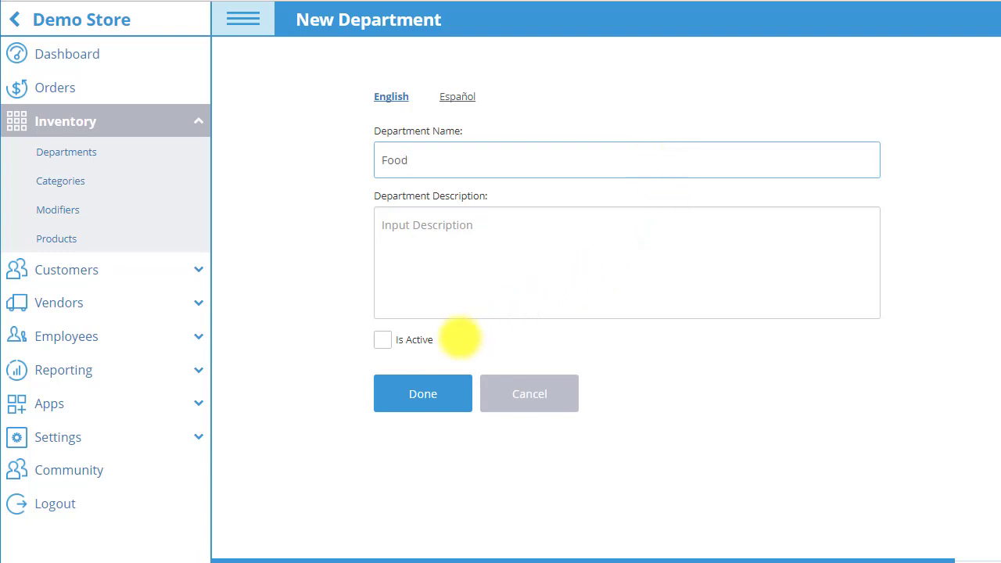
{"action": "left_click", "coordinate": [414, 340]}
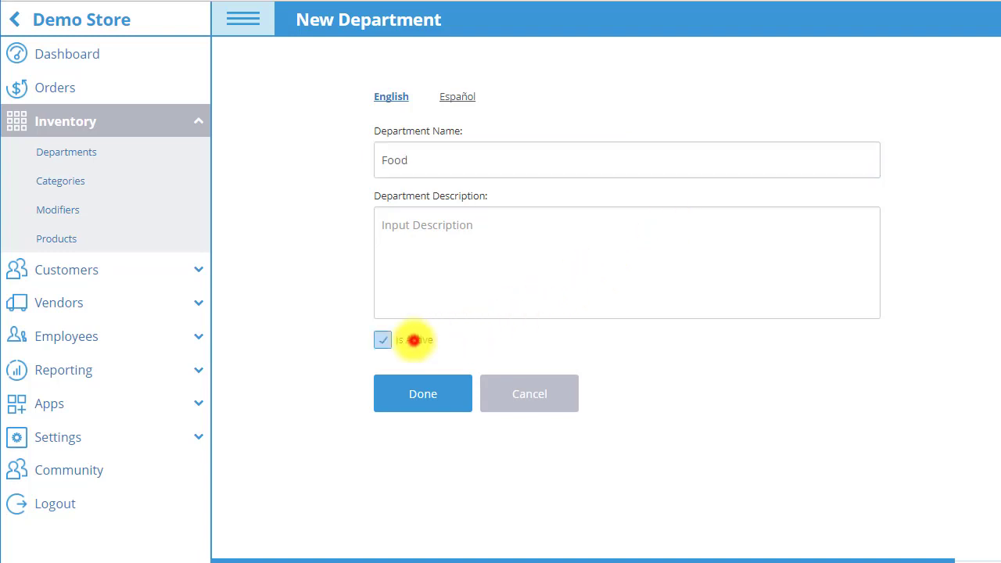
{"action": "left_click", "coordinate": [456, 385]}
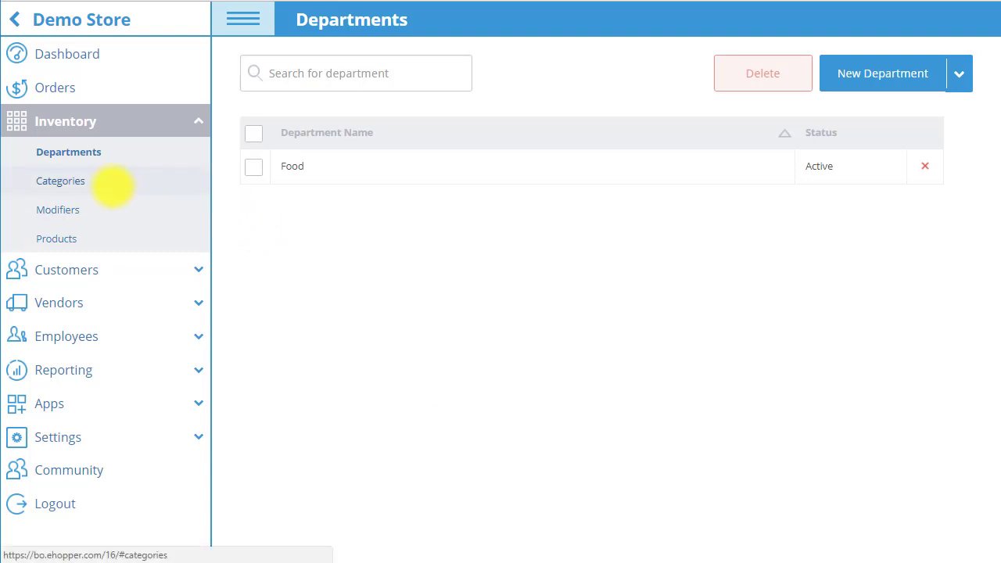
Start a new category named 'Desserts' with short name 'Dst' and a yellow colour
{"action": "left_click", "coordinate": [113, 187]}
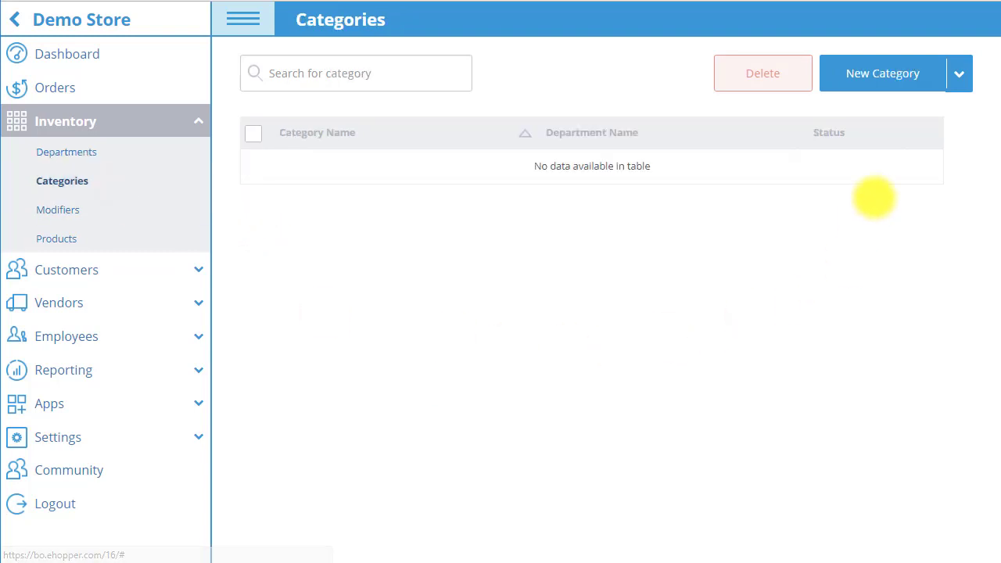
{"action": "left_click", "coordinate": [896, 73]}
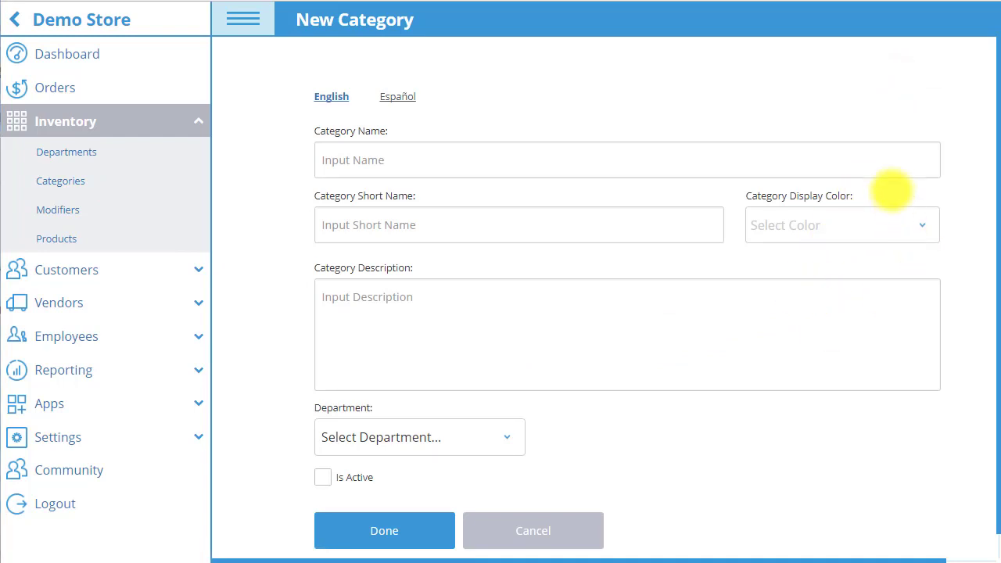
{"action": "left_click", "coordinate": [892, 163]}
{"action": "type", "text": "Desserts"}
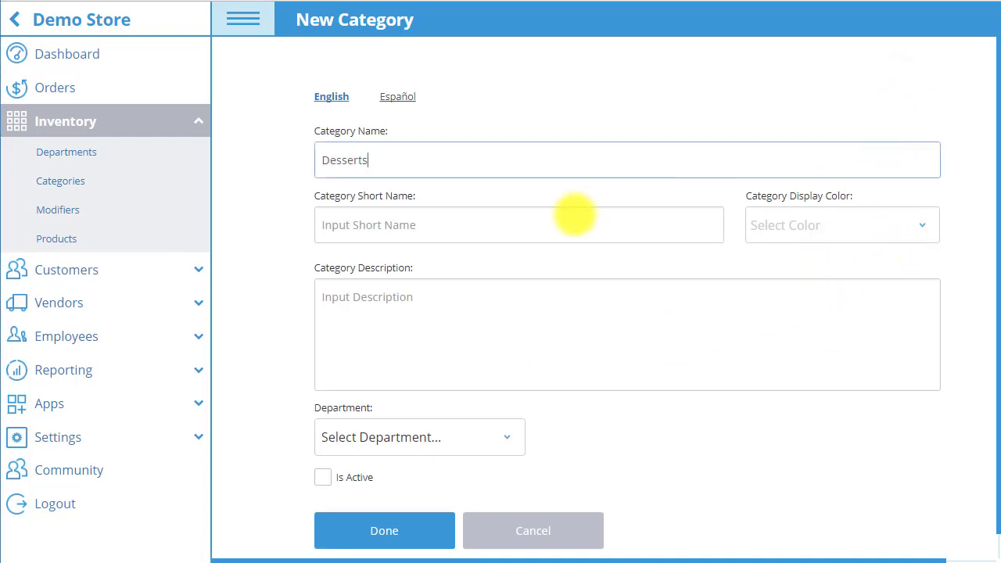
{"action": "left_click", "coordinate": [569, 217]}
{"action": "type", "text": "Dst"}
{"action": "left_click", "coordinate": [787, 219]}
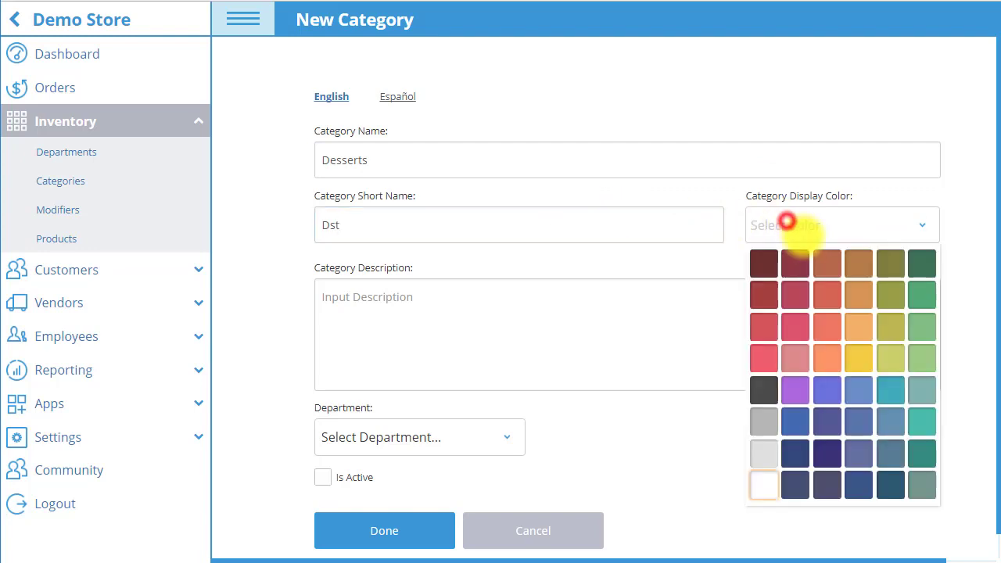
{"action": "left_click", "coordinate": [867, 355]}
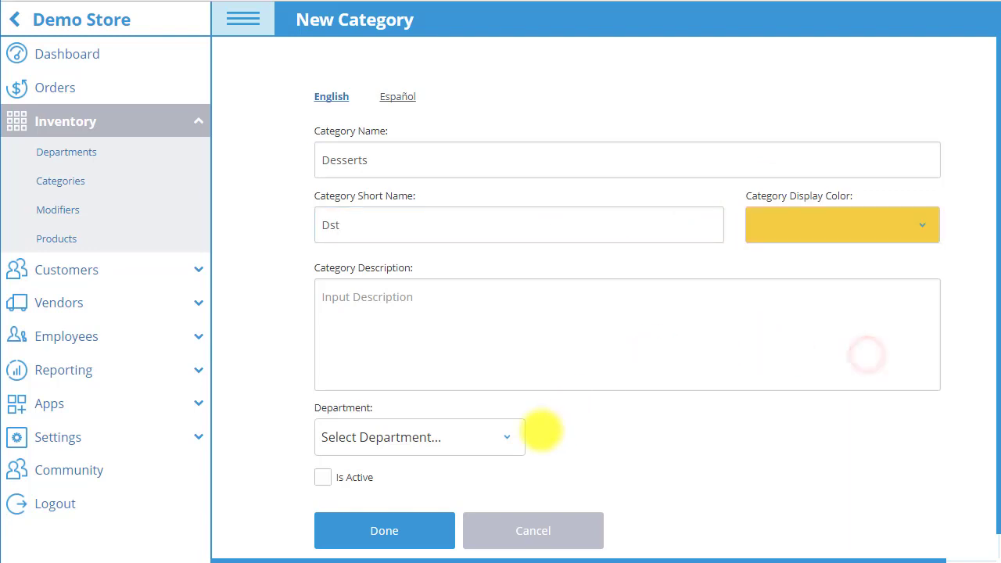
Assign the category to the Food department, make it active, save, and go to Products
{"action": "left_click", "coordinate": [499, 436]}
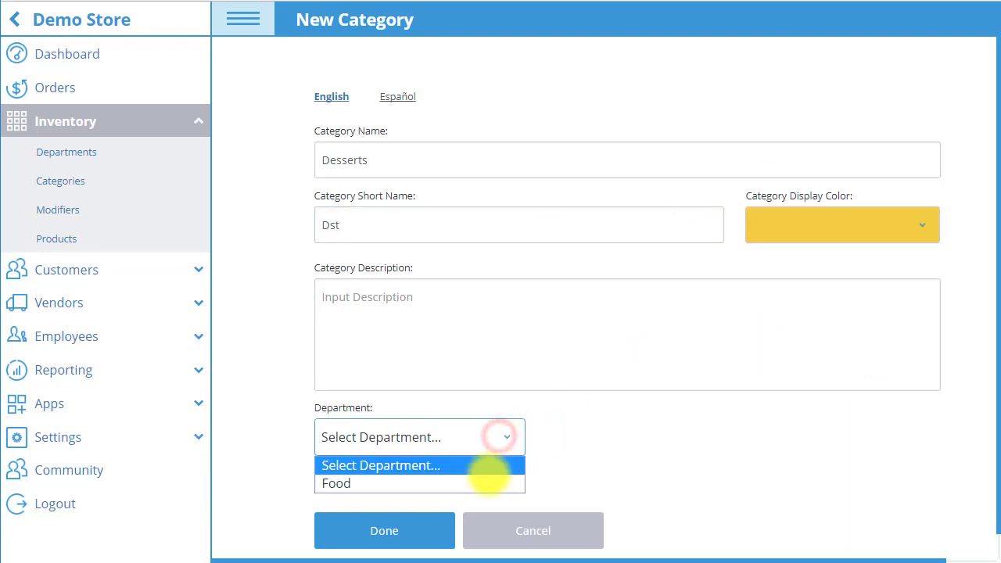
{"action": "left_click", "coordinate": [489, 481]}
{"action": "left_click", "coordinate": [355, 475]}
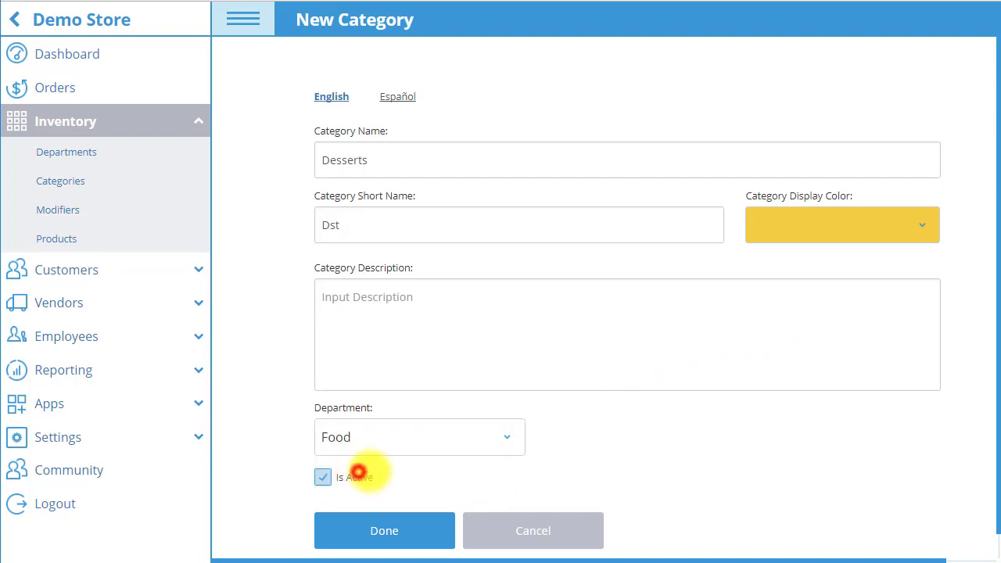
{"action": "left_click", "coordinate": [430, 527]}
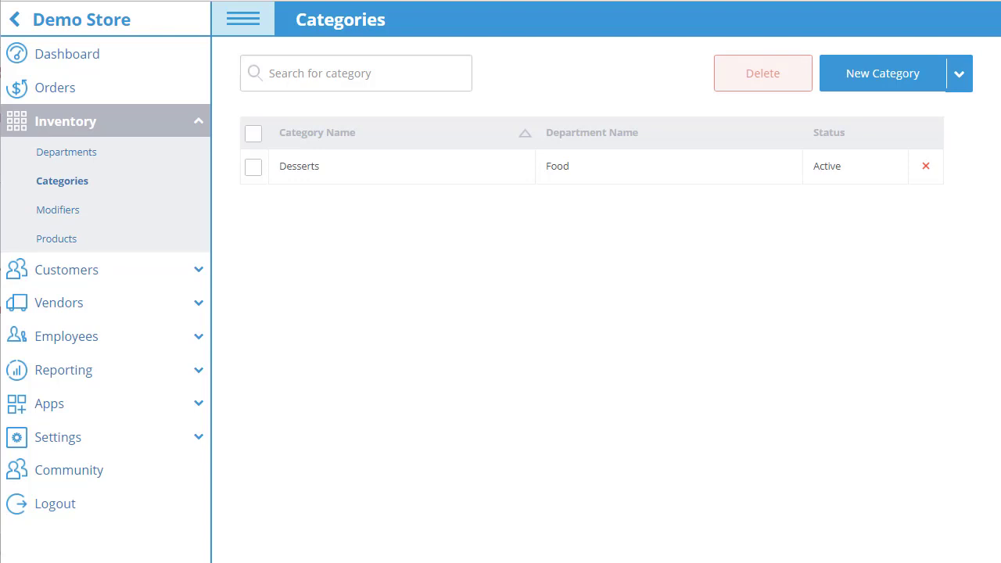
{"action": "left_click", "coordinate": [88, 232]}
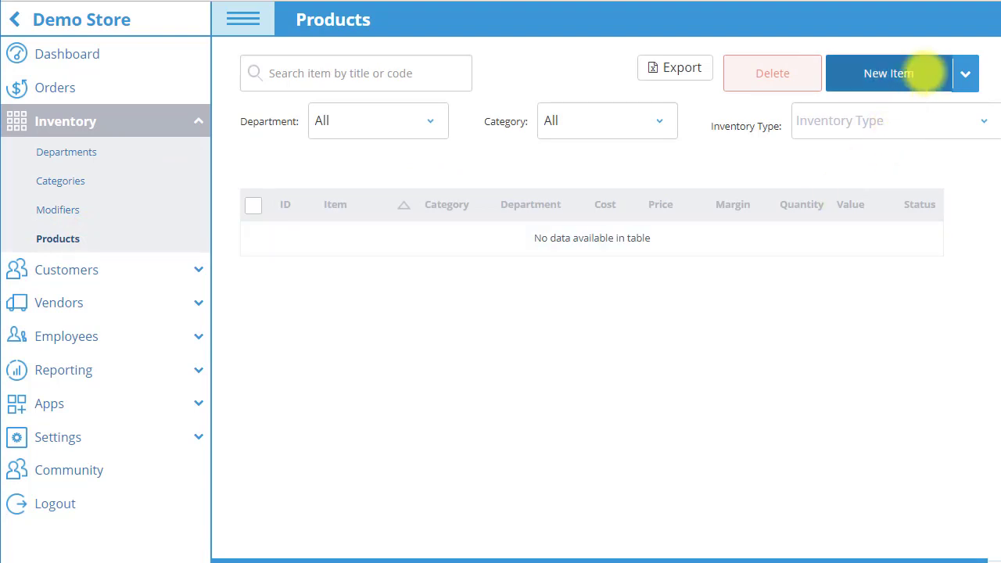
Start a new Inventory-type product named 'Cheesecake'
{"action": "left_click", "coordinate": [925, 72]}
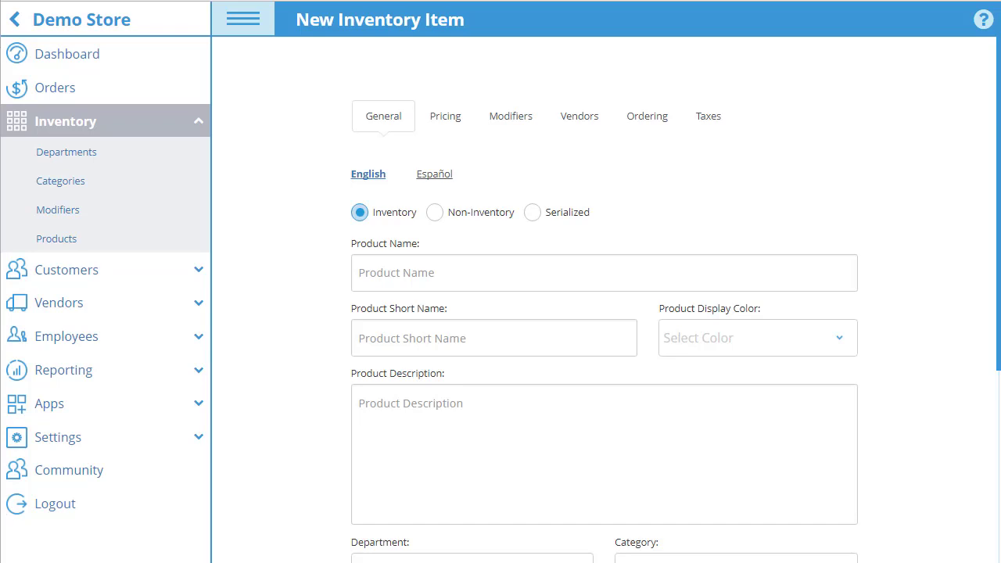
{"action": "left_click", "coordinate": [476, 212]}
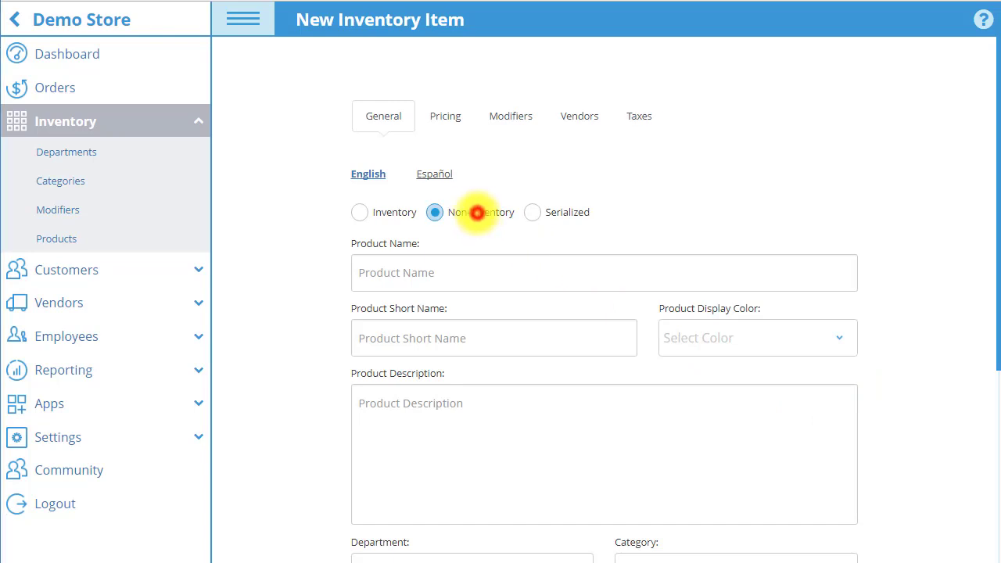
{"action": "left_click", "coordinate": [538, 212]}
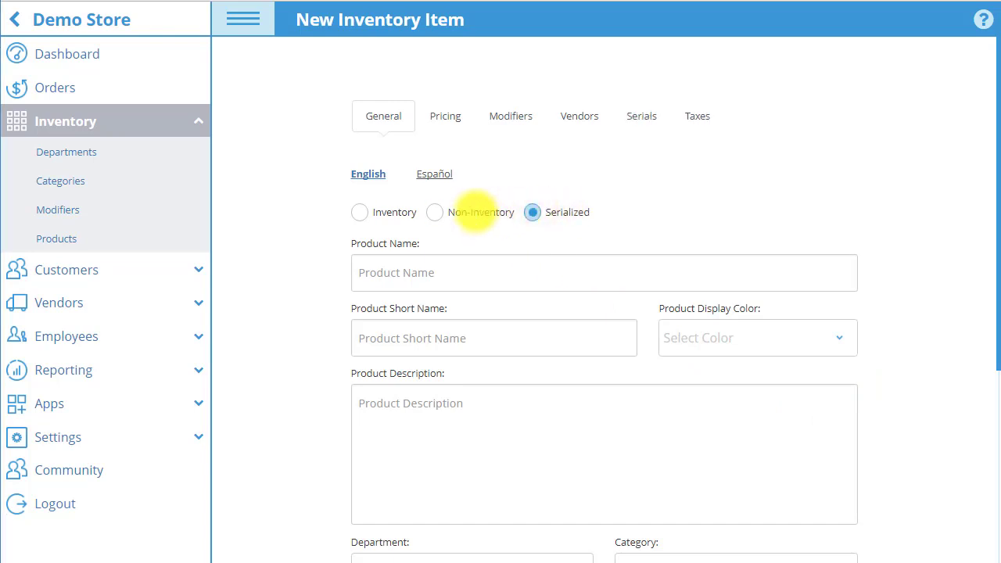
{"action": "left_click", "coordinate": [395, 211]}
{"action": "left_click", "coordinate": [446, 266]}
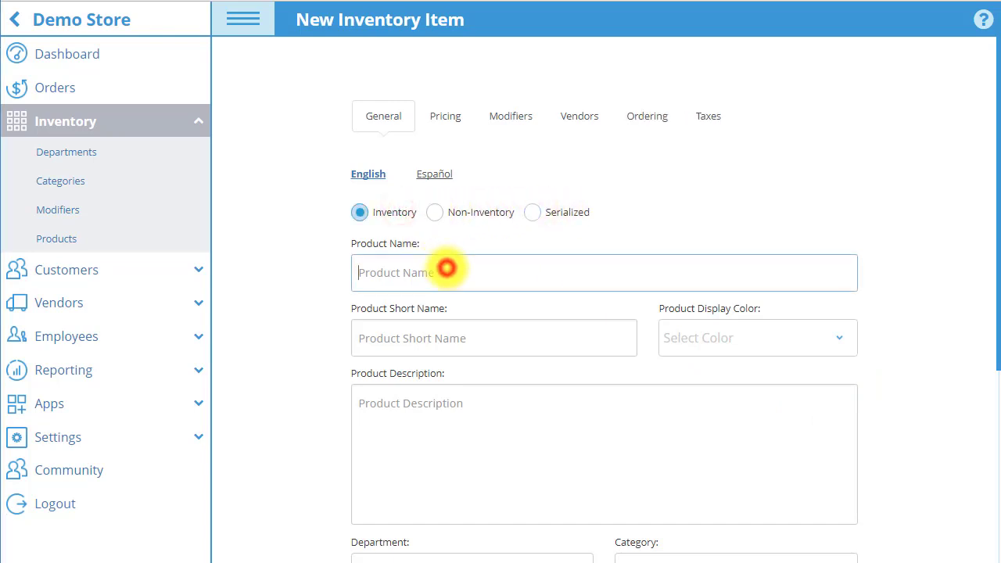
{"action": "type", "text": "Cheesecake"}
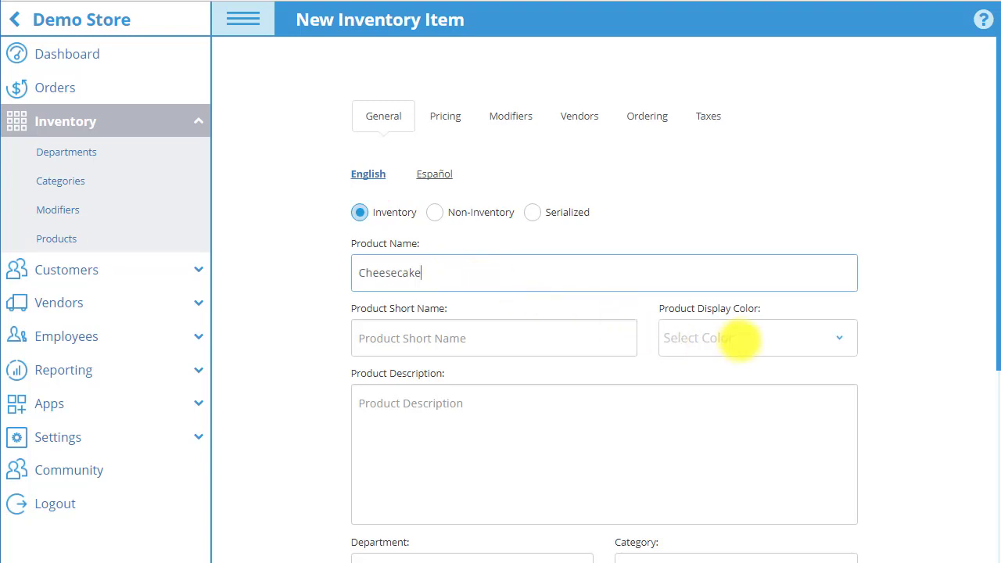
Give the Cheesecake product a red display colour
{"action": "left_click", "coordinate": [740, 340]}
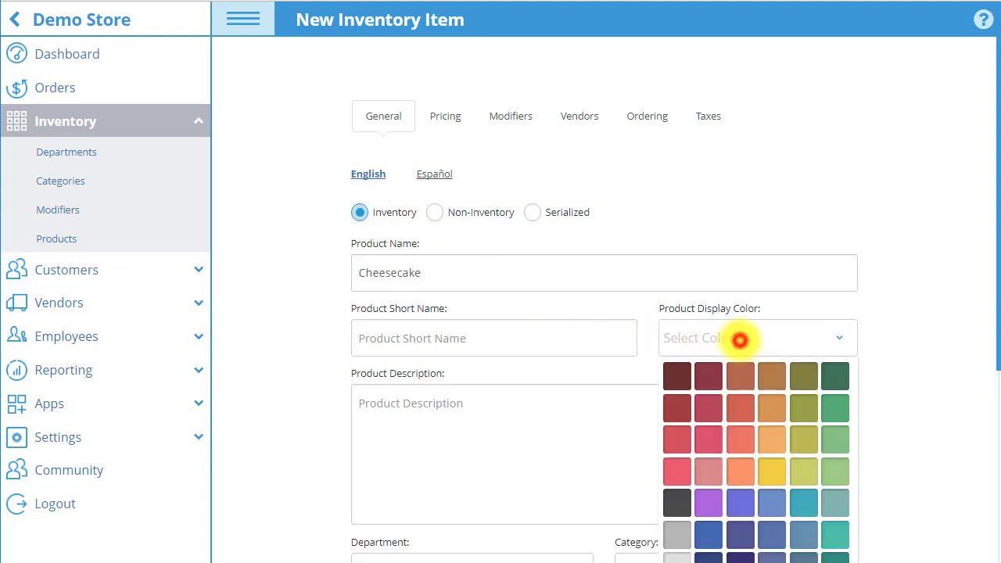
{"action": "left_click", "coordinate": [680, 435]}
{"action": "left_click", "coordinate": [624, 441]}
{"action": "scroll", "coordinate": [624, 435], "scroll_direction": "down", "scroll_amount": 3}
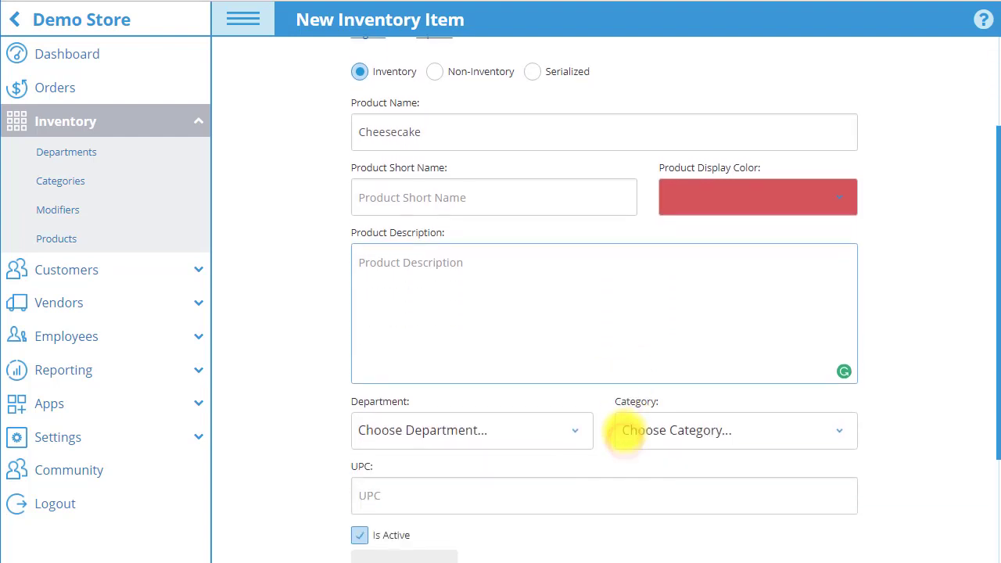
Set the product's department to Food, category to Desserts, and UPC to 123456
{"action": "left_click", "coordinate": [570, 336]}
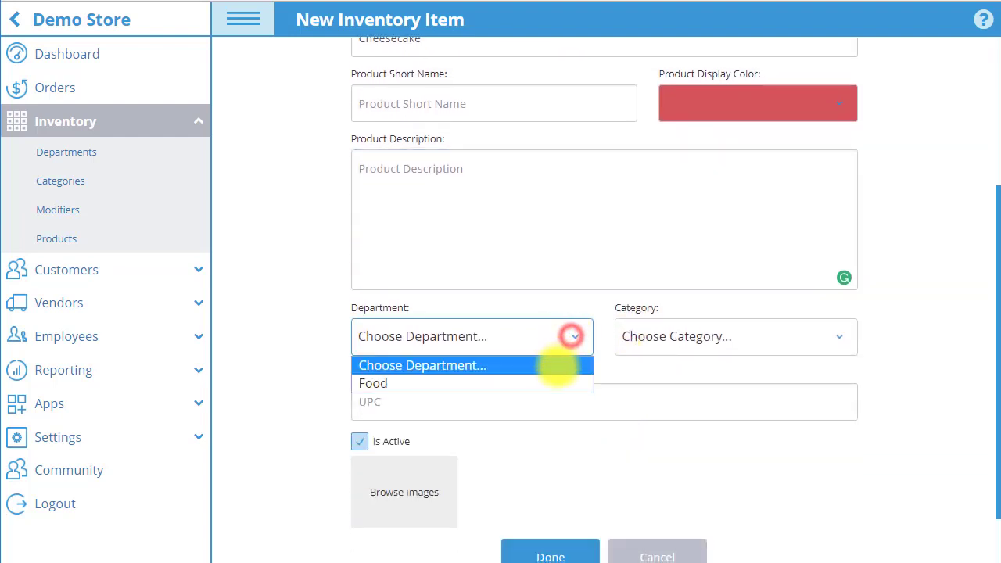
{"action": "left_click", "coordinate": [558, 375]}
{"action": "left_click", "coordinate": [626, 338]}
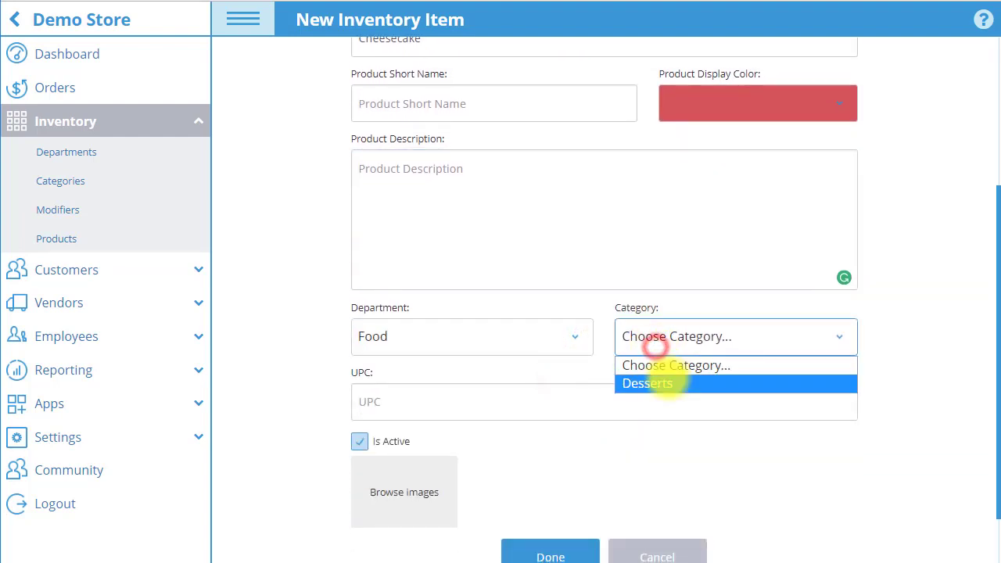
{"action": "left_click", "coordinate": [665, 379]}
{"action": "left_click", "coordinate": [648, 396]}
{"action": "type", "text": "123456"}
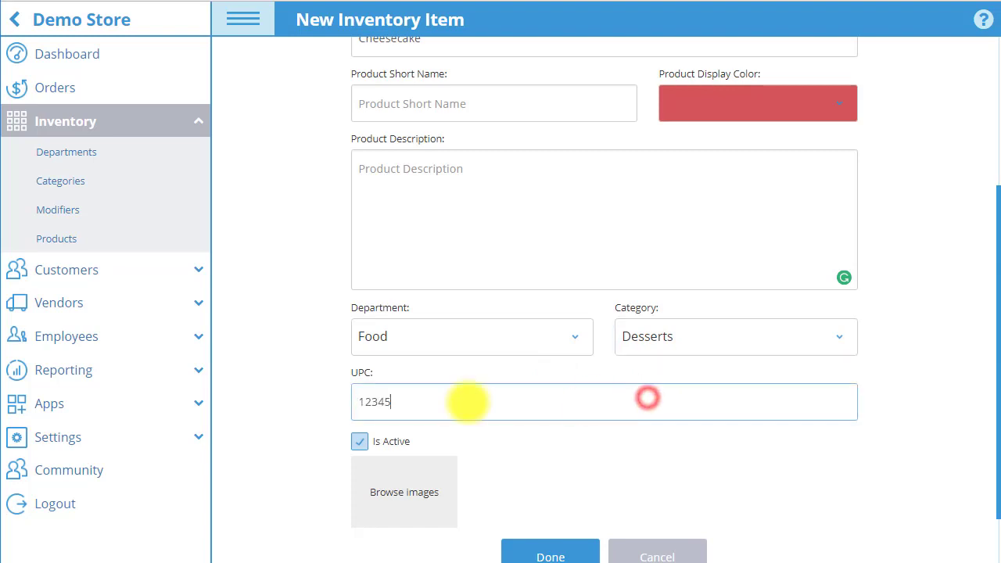
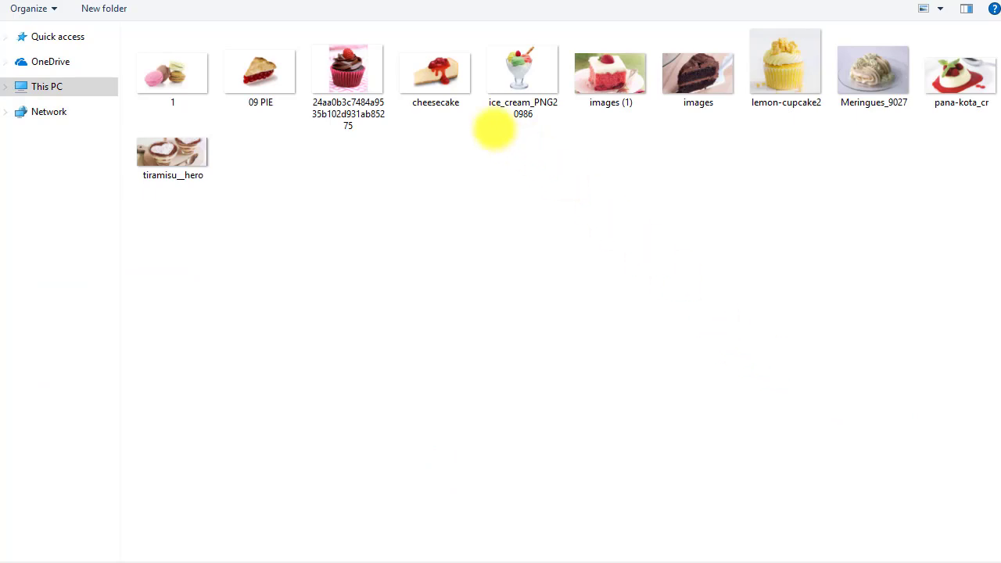
Upload the cheesecake image as the new item's product photo
{"action": "double_click", "coordinate": [419, 70]}
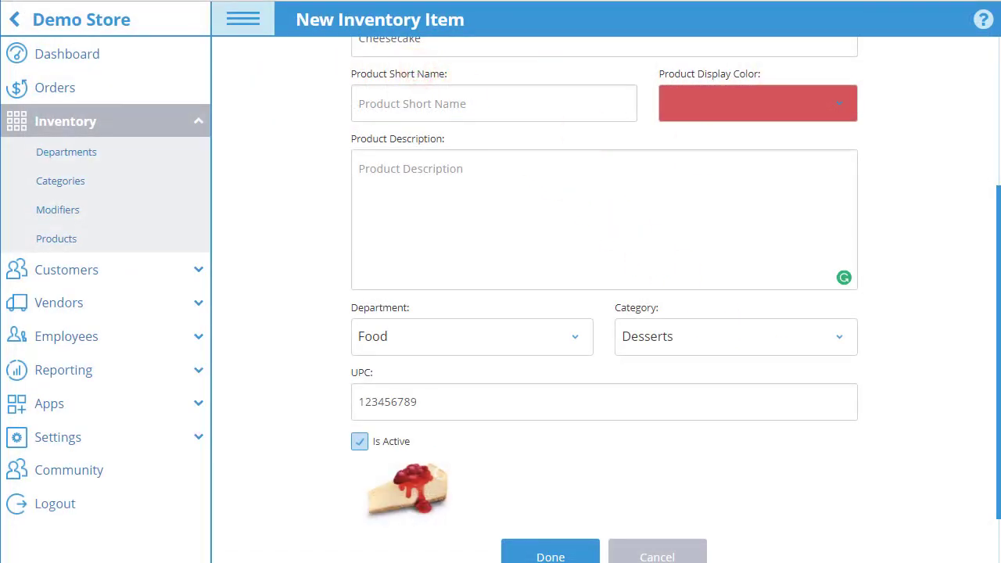
Keep Fixed price type and Item unit, and set the sales price to 2.99
{"action": "mouse_move", "coordinate": [423, 499]}
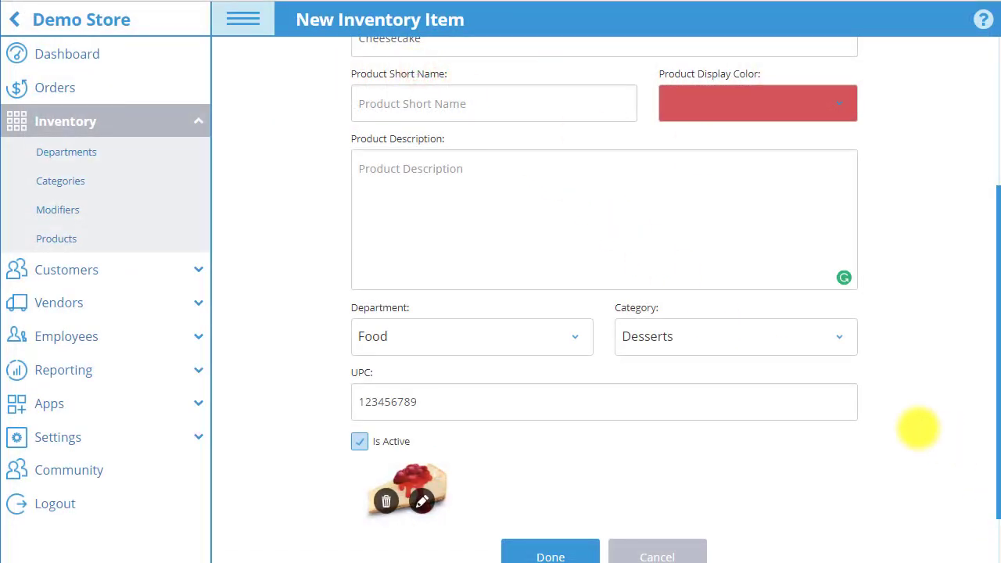
{"action": "scroll", "coordinate": [900, 419], "scroll_direction": "down", "scroll_amount": 1}
{"action": "scroll", "coordinate": [755, 400], "scroll_direction": "up", "scroll_amount": 4}
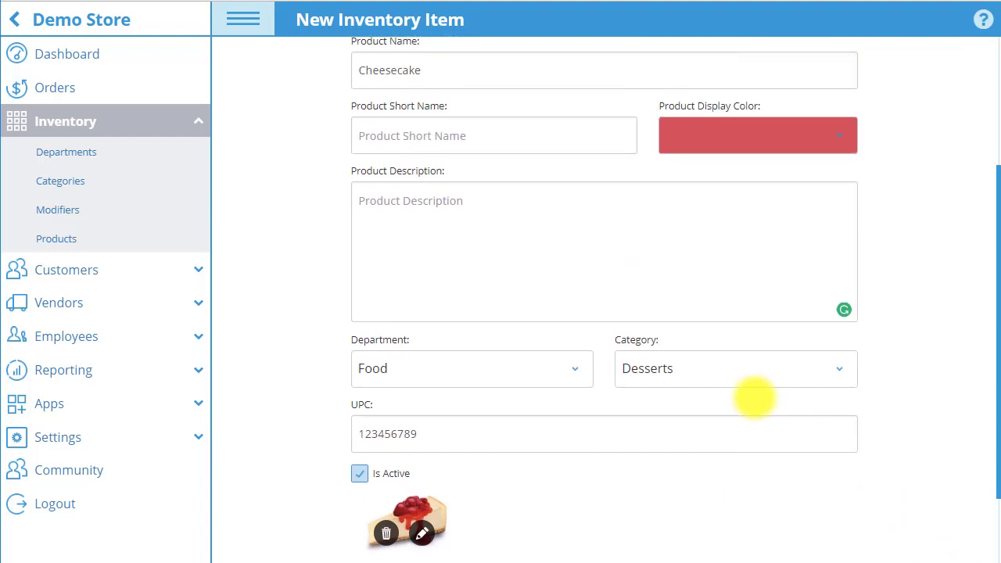
{"action": "left_click", "coordinate": [446, 115]}
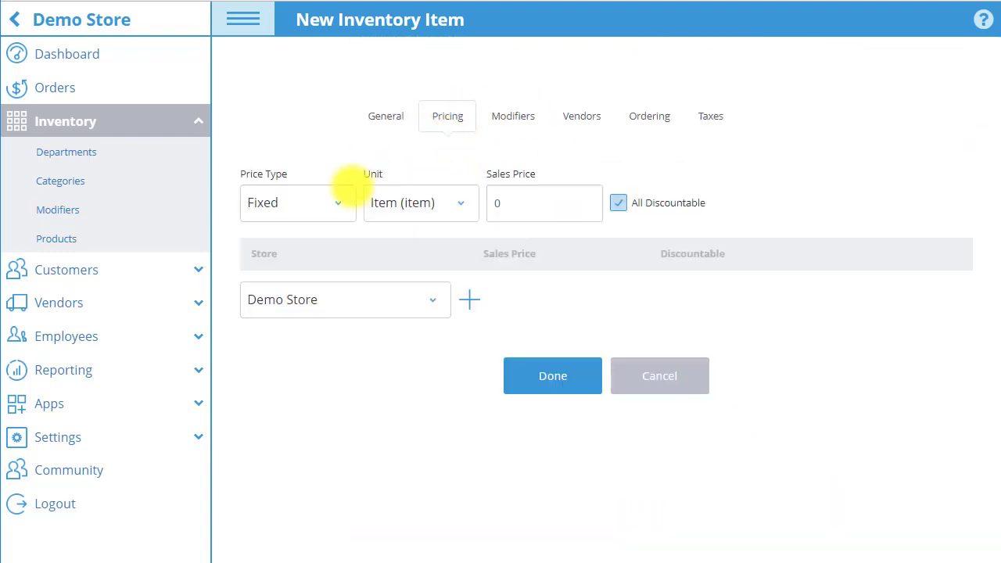
{"action": "left_click", "coordinate": [331, 201]}
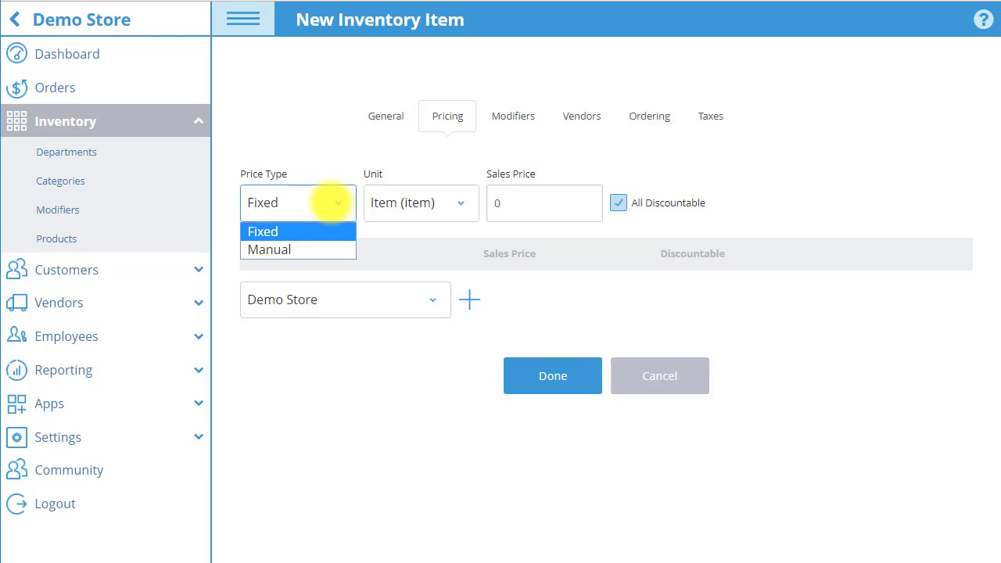
{"action": "left_click", "coordinate": [331, 202]}
{"action": "left_click", "coordinate": [460, 203]}
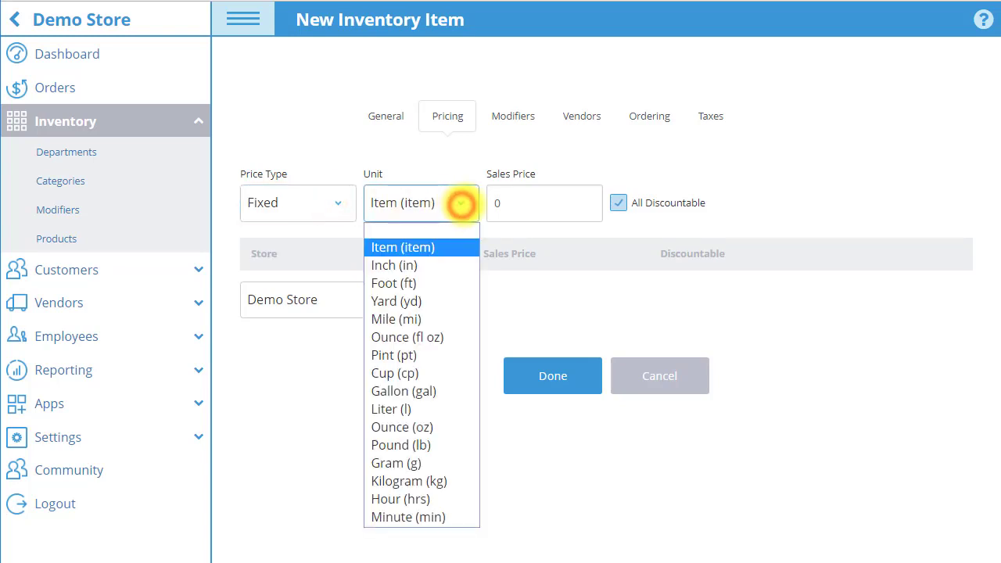
{"action": "left_click", "coordinate": [460, 202]}
{"action": "key", "text": "Tab"}
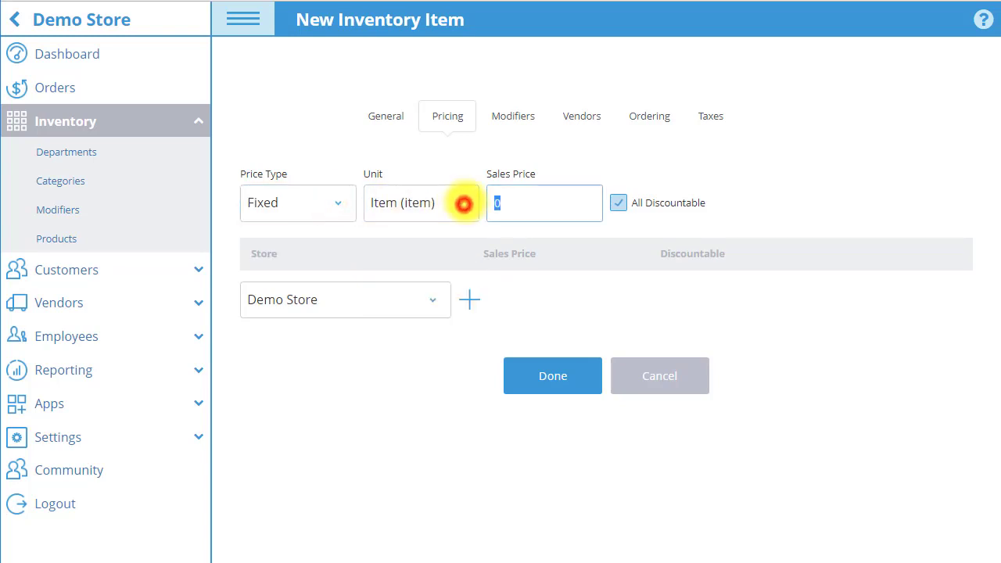
{"action": "type", "text": "2.99"}
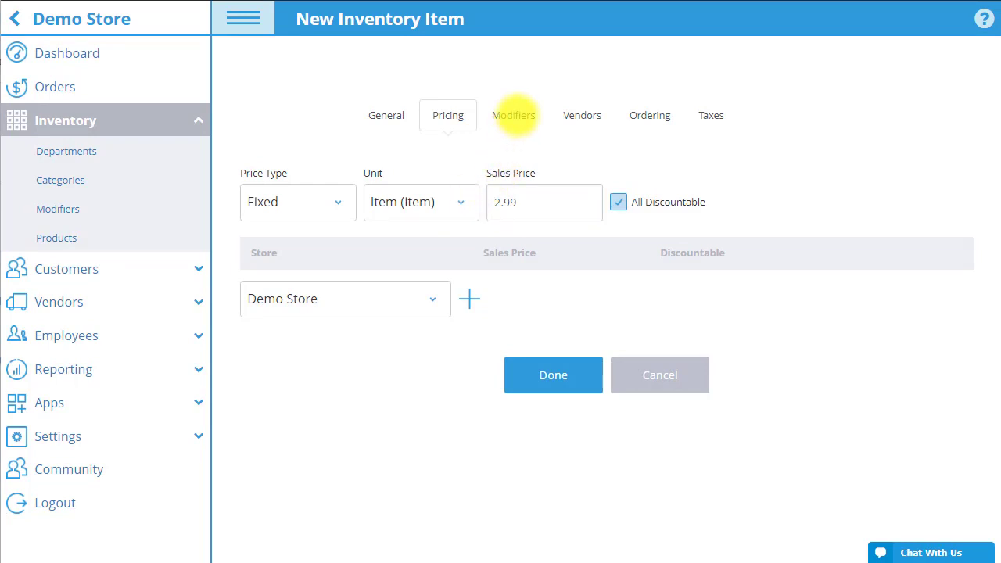
Add a new modifier group named 'Cake Size'
{"action": "left_click", "coordinate": [516, 115]}
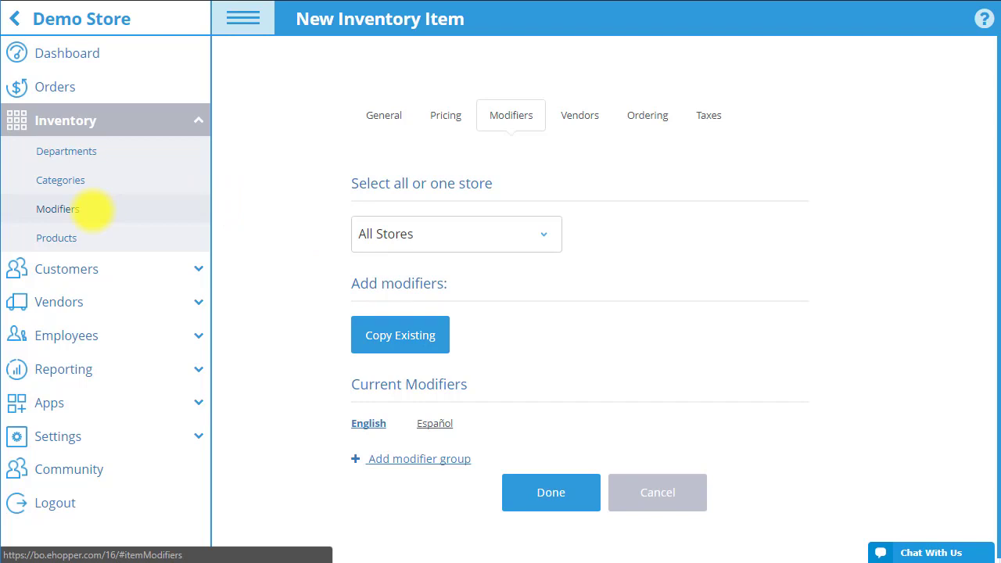
{"action": "scroll", "coordinate": [399, 258], "scroll_direction": "down", "scroll_amount": 1}
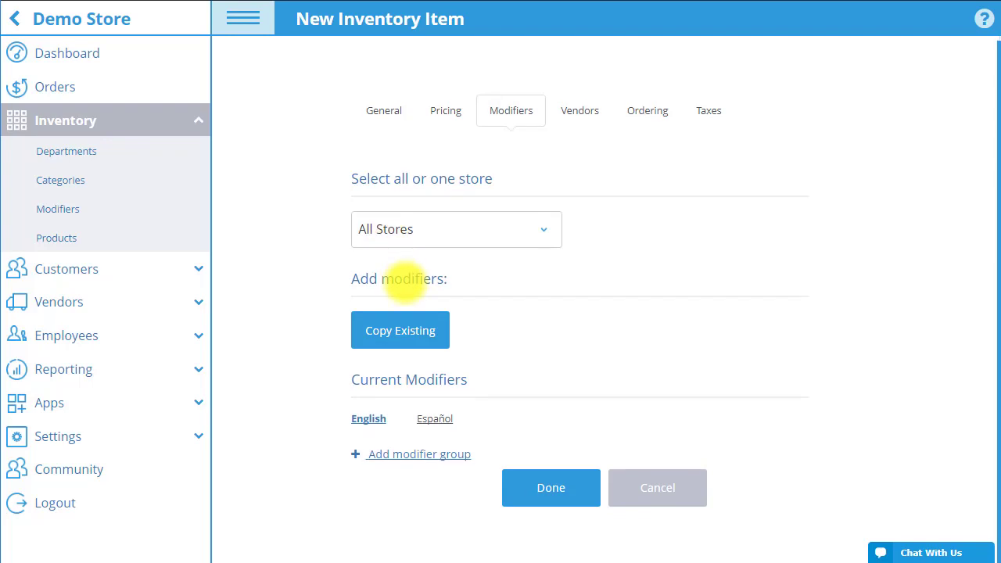
{"action": "left_click", "coordinate": [421, 455]}
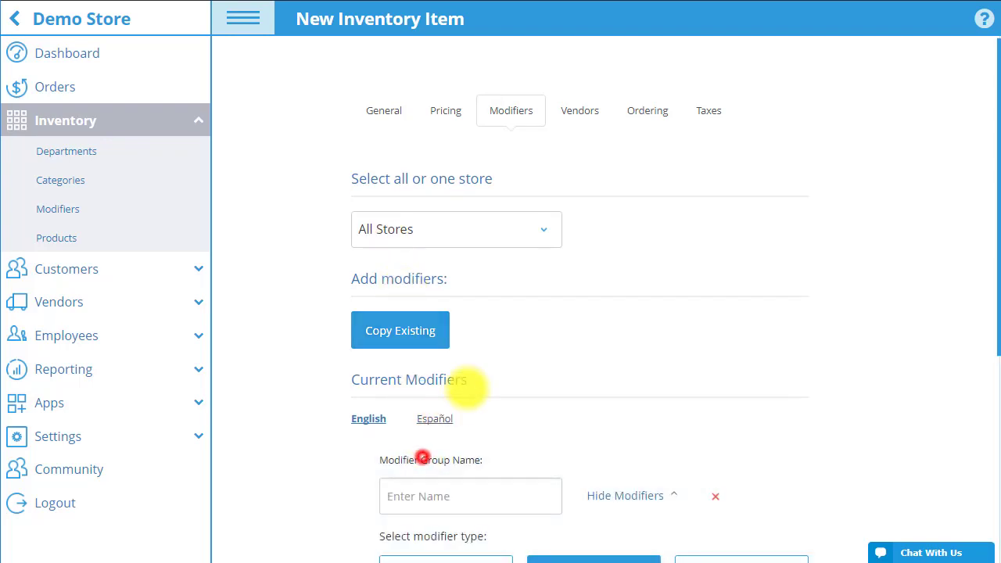
{"action": "scroll", "coordinate": [463, 384], "scroll_direction": "down", "scroll_amount": 4}
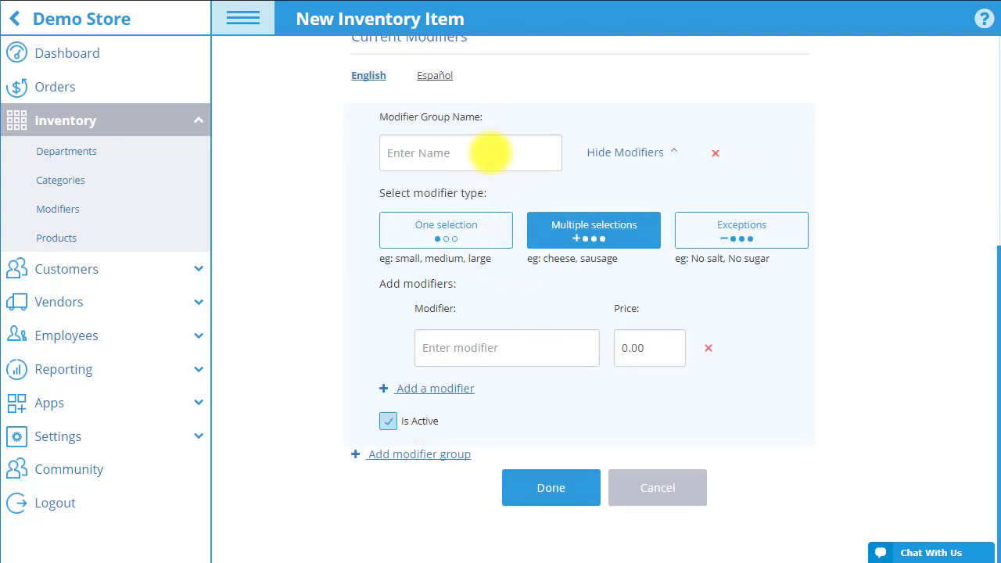
{"action": "left_click", "coordinate": [485, 151]}
{"action": "type", "text": "Cake Size"}
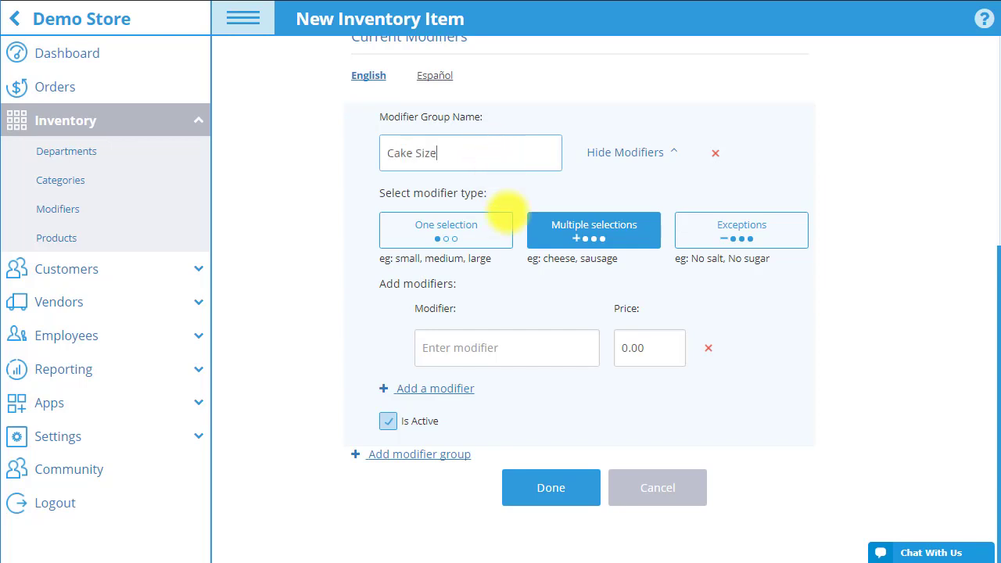
Add the Full modifier at 18.00 and the Half modifier at 9.00
{"action": "left_click", "coordinate": [520, 341]}
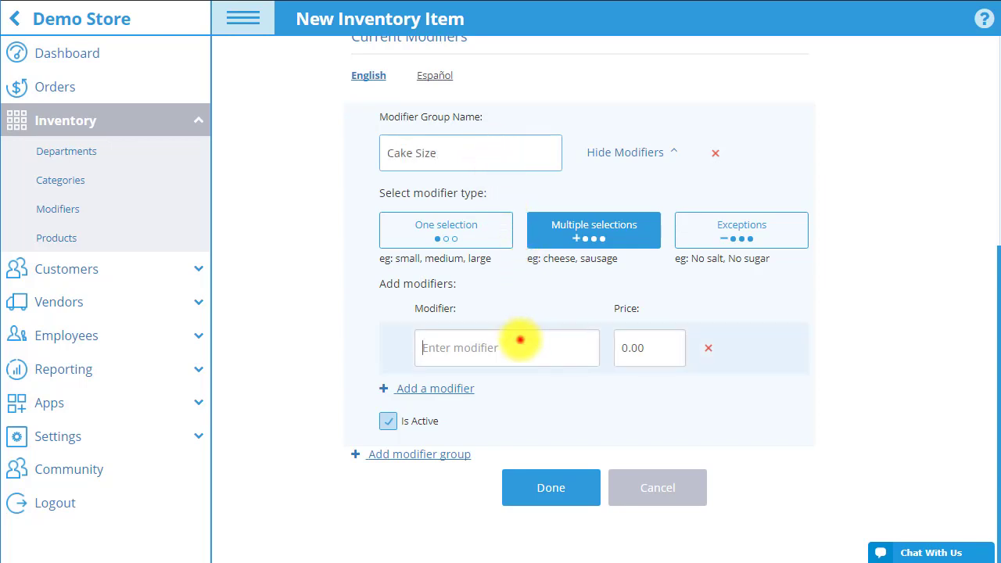
{"action": "type", "text": "Full"}
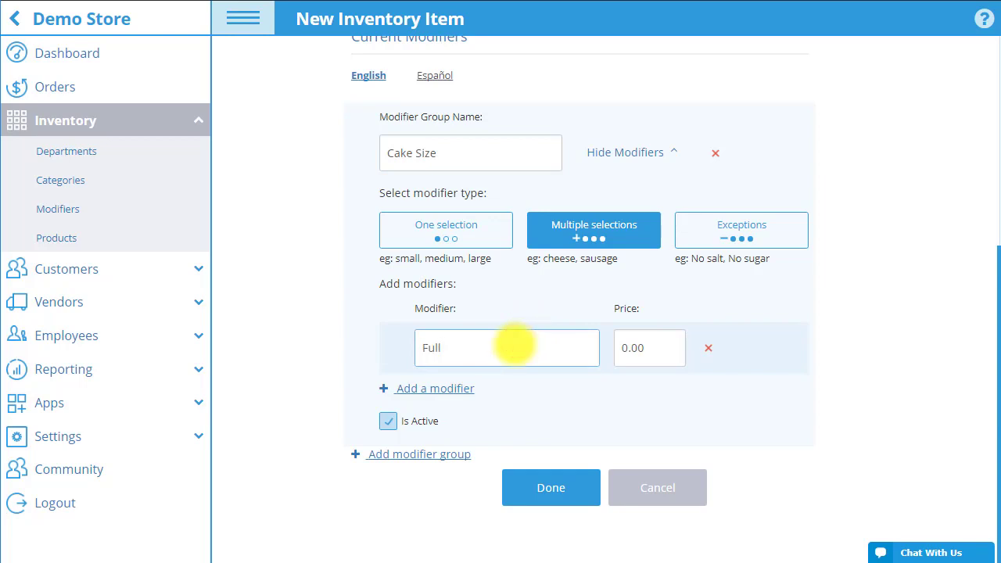
{"action": "left_click", "coordinate": [615, 346]}
{"action": "type", "text": "18.00"}
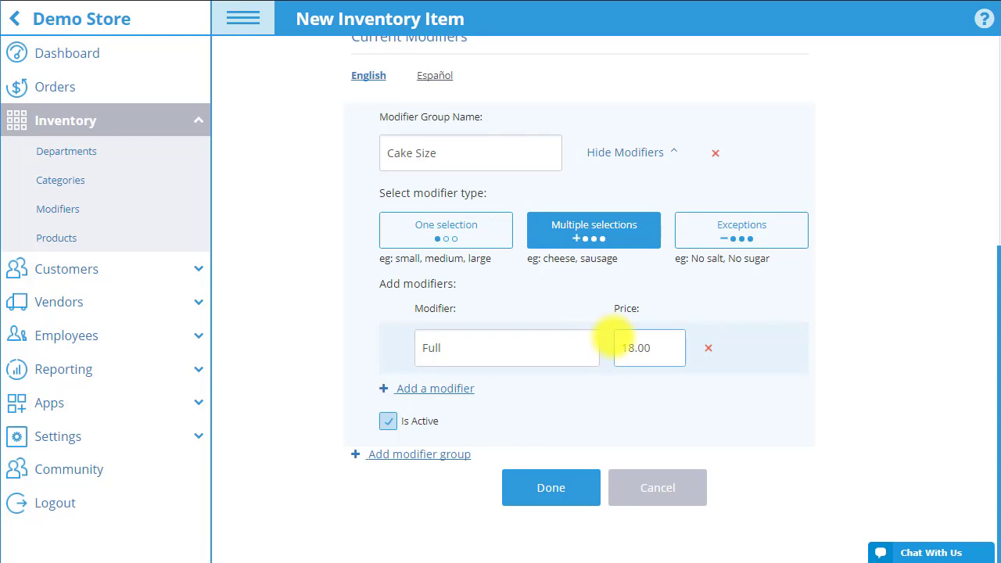
{"action": "left_click", "coordinate": [470, 388]}
{"action": "left_click", "coordinate": [469, 388]}
{"action": "type", "text": "H"}
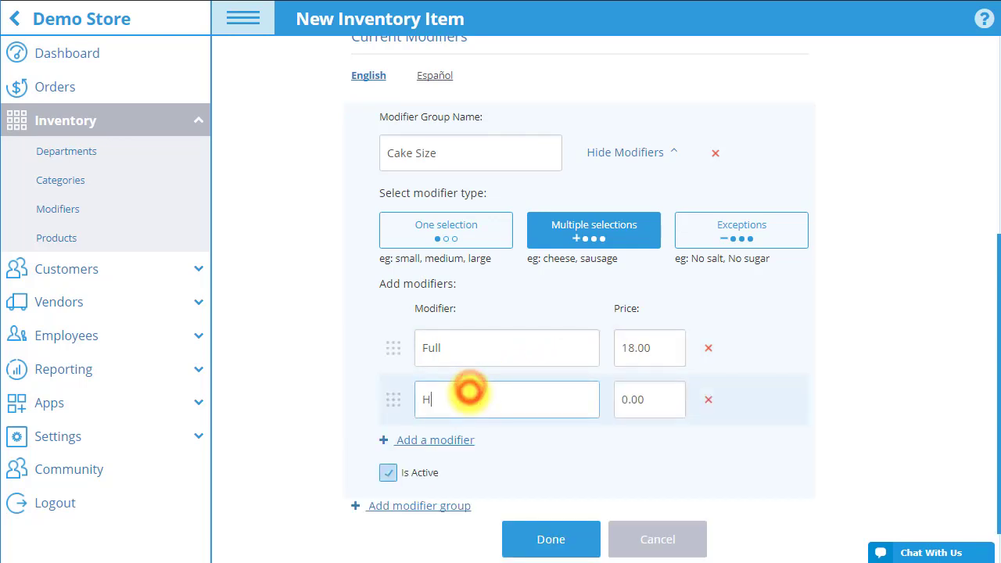
{"action": "type", "text": "alf"}
{"action": "key", "text": "Tab"}
{"action": "type", "text": "9.00"}
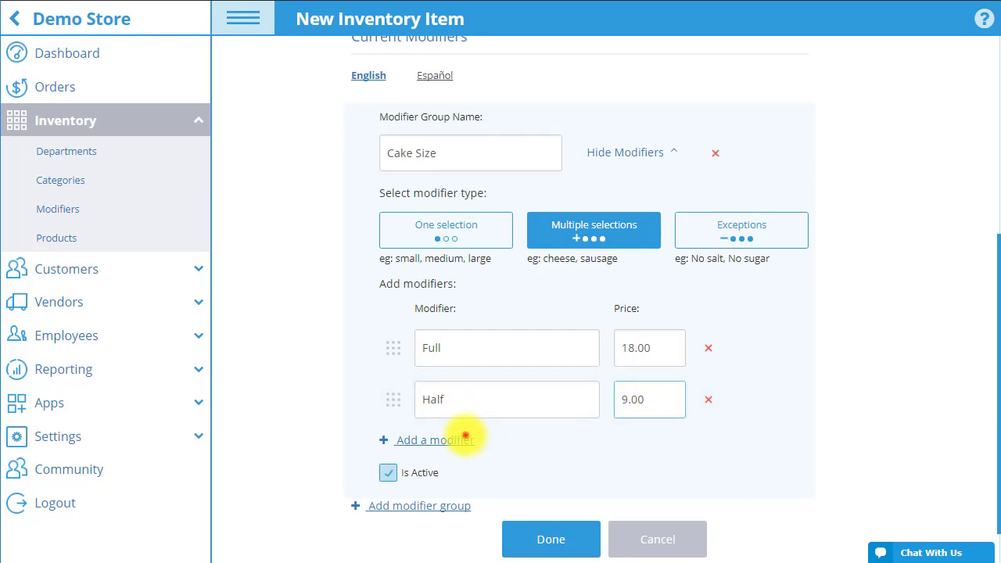
Add a third modifier, 'One piece', priced at 0.00
{"action": "left_click", "coordinate": [462, 438]}
{"action": "type", "text": "One piece"}
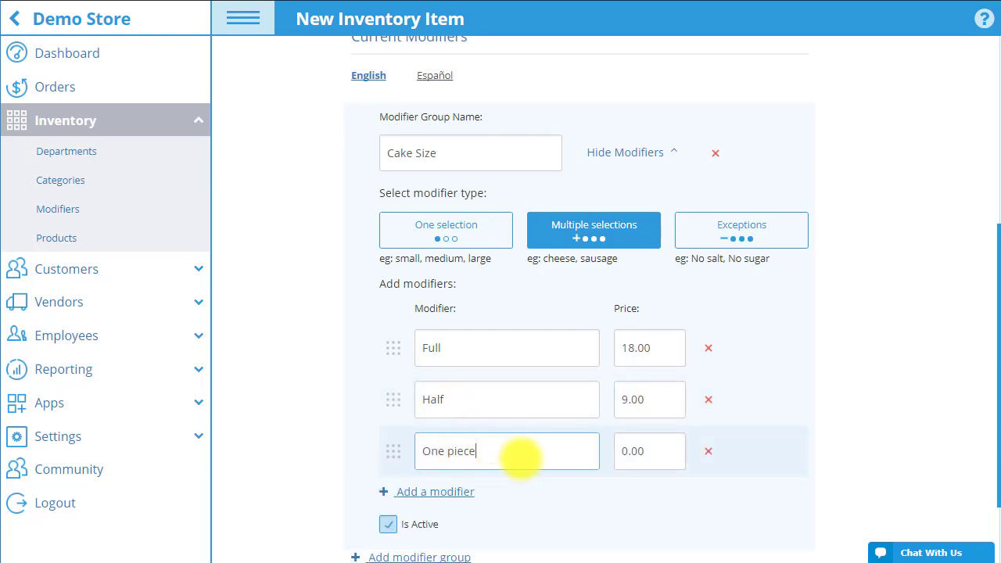
{"action": "left_click", "coordinate": [675, 454]}
{"action": "scroll", "coordinate": [674, 453], "scroll_direction": "down", "scroll_amount": 1}
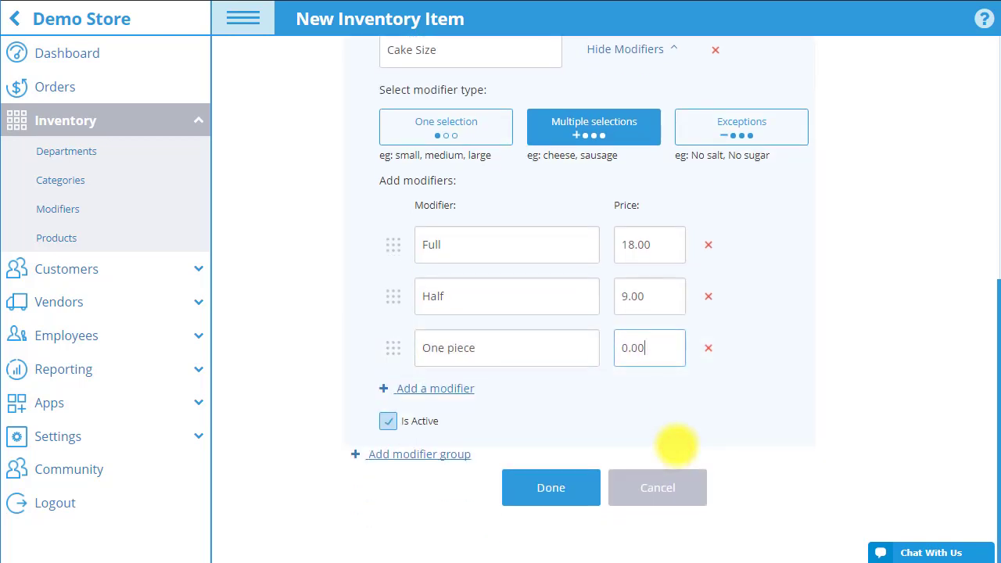
{"action": "scroll", "coordinate": [673, 442], "scroll_direction": "up", "scroll_amount": 5}
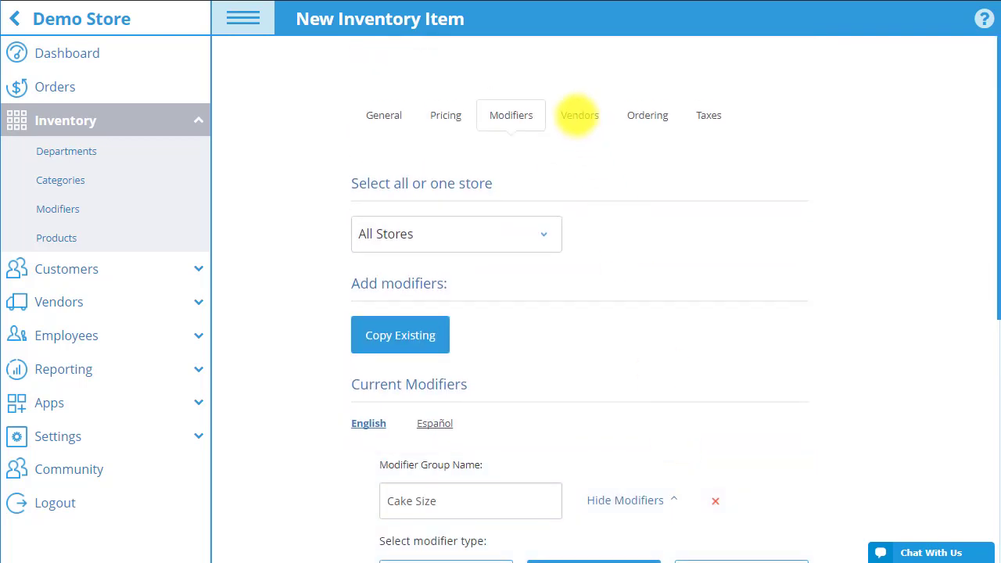
Create and save a new vendor named 'Vendor' with vendor type Vendor
{"action": "left_click", "coordinate": [581, 116]}
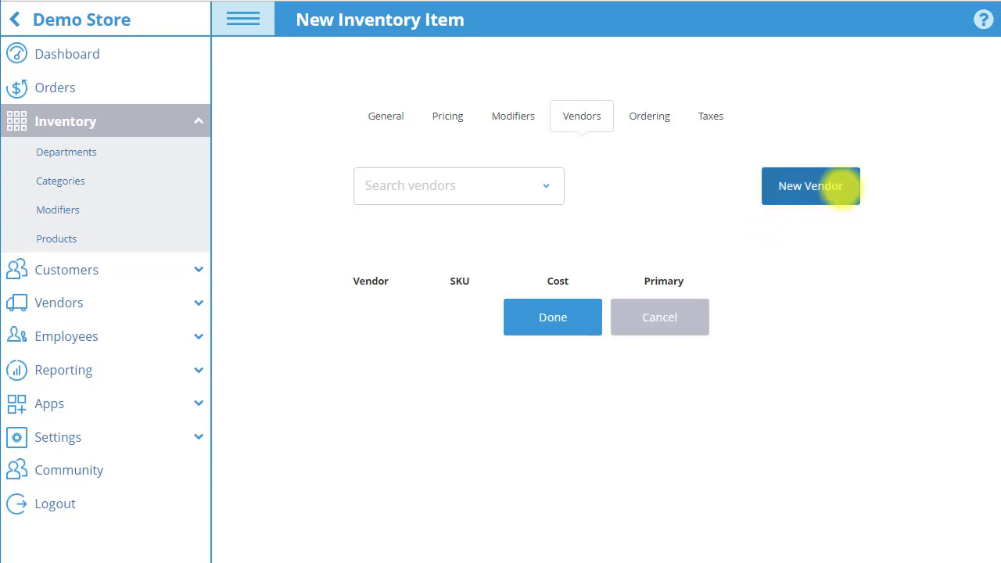
{"action": "left_click", "coordinate": [842, 187]}
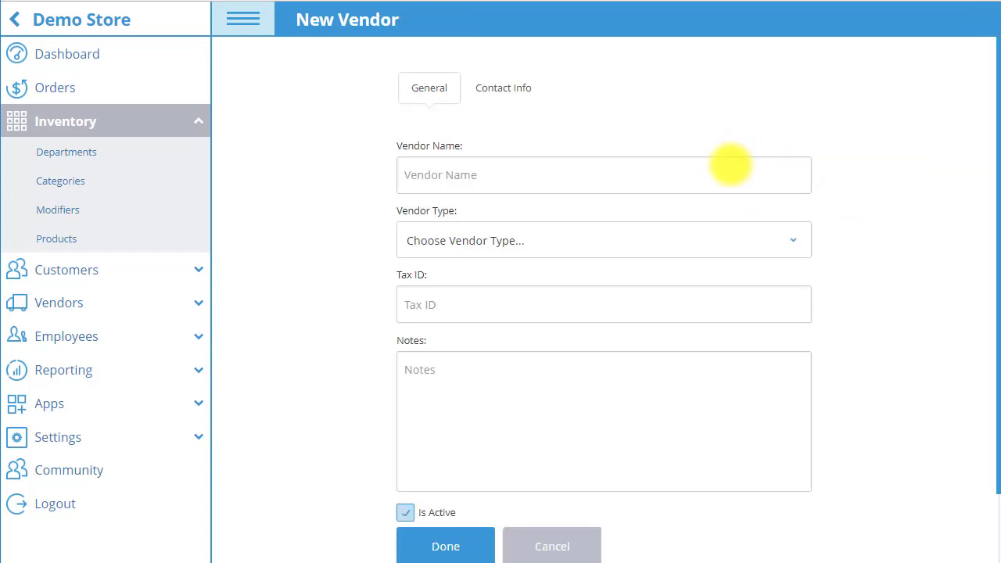
{"action": "left_click", "coordinate": [730, 165]}
{"action": "type", "text": "V"}
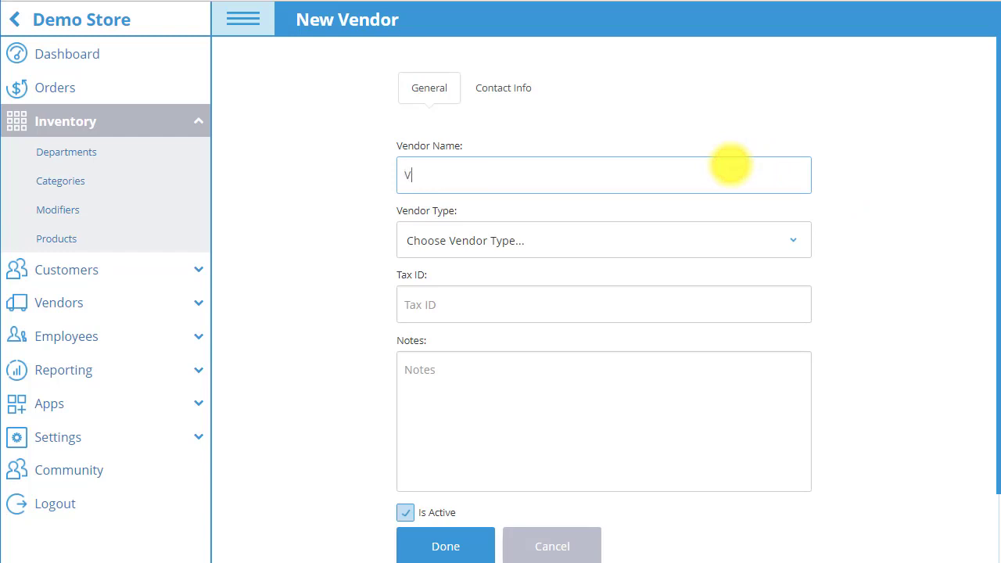
{"action": "type", "text": "endor"}
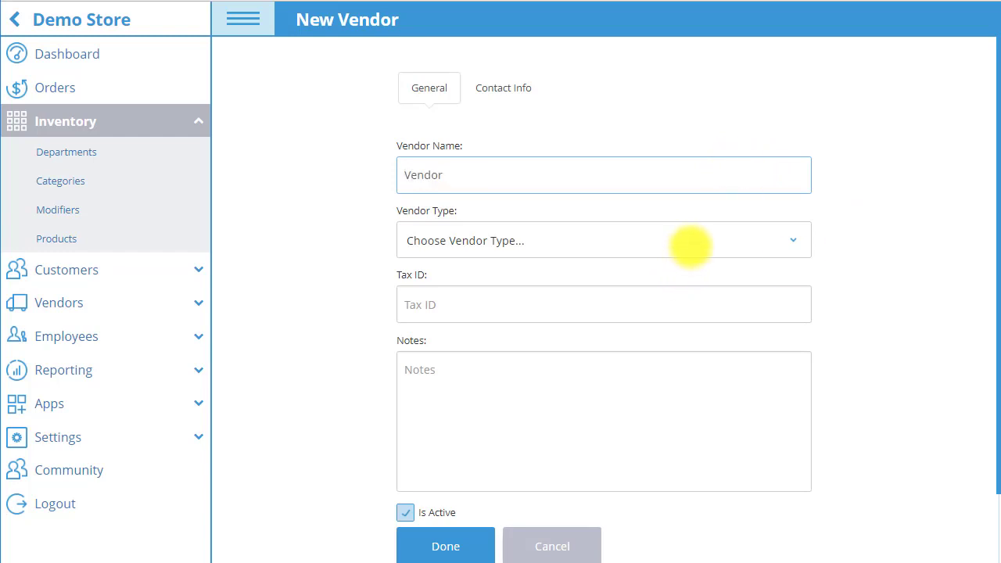
{"action": "left_click", "coordinate": [691, 245]}
{"action": "left_click", "coordinate": [799, 239]}
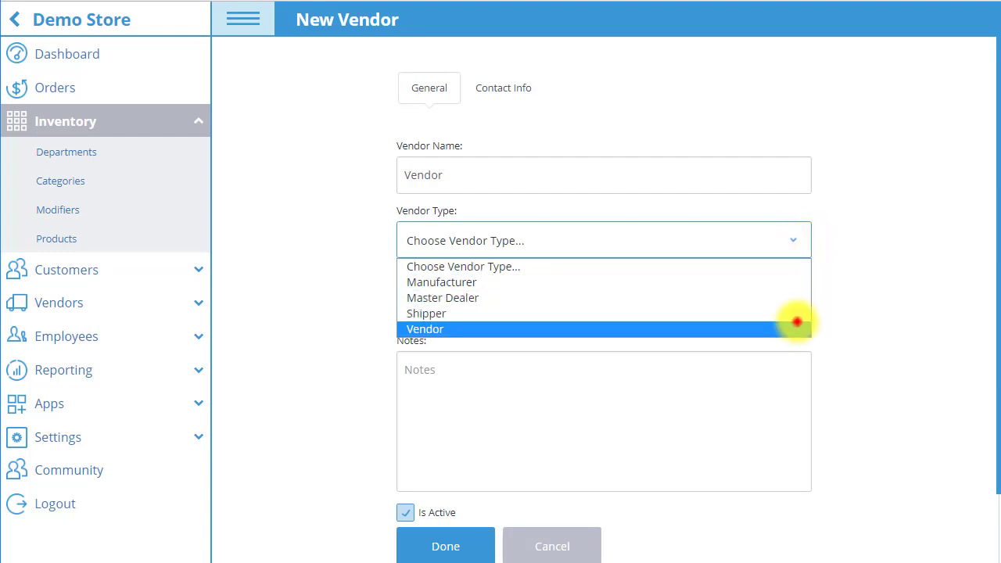
{"action": "left_click", "coordinate": [798, 321]}
{"action": "scroll", "coordinate": [763, 342], "scroll_direction": "down", "scroll_amount": 1}
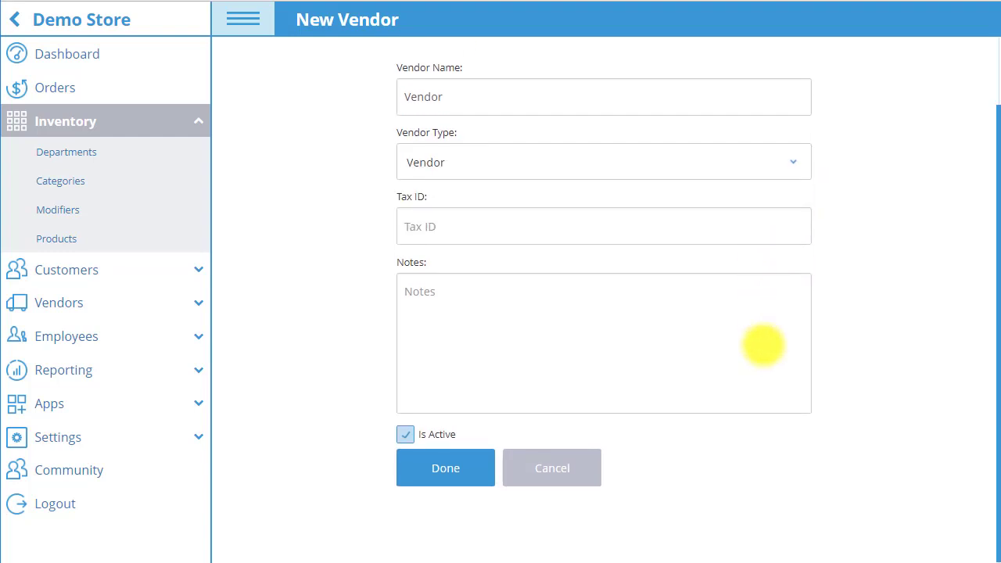
{"action": "left_click", "coordinate": [472, 461]}
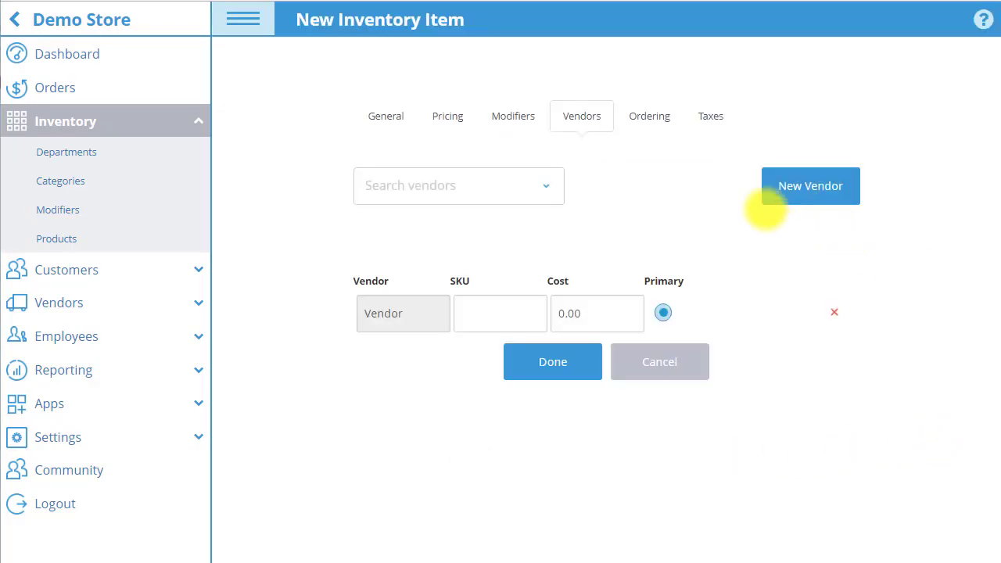
Give the item's Vendor entry SKU ven123 and cost 0.99
{"action": "left_click", "coordinate": [553, 184]}
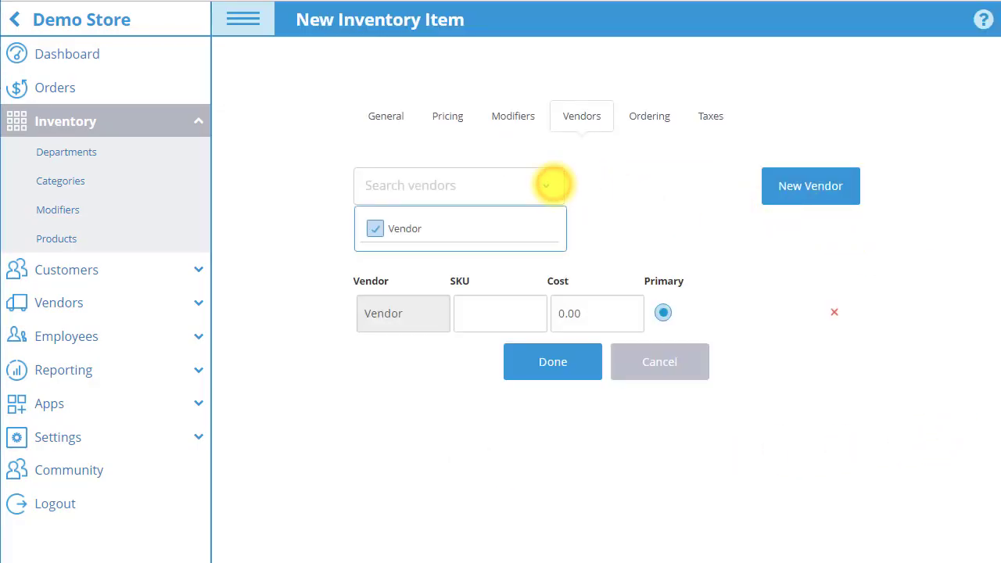
{"action": "left_click", "coordinate": [553, 184]}
{"action": "left_click", "coordinate": [522, 303]}
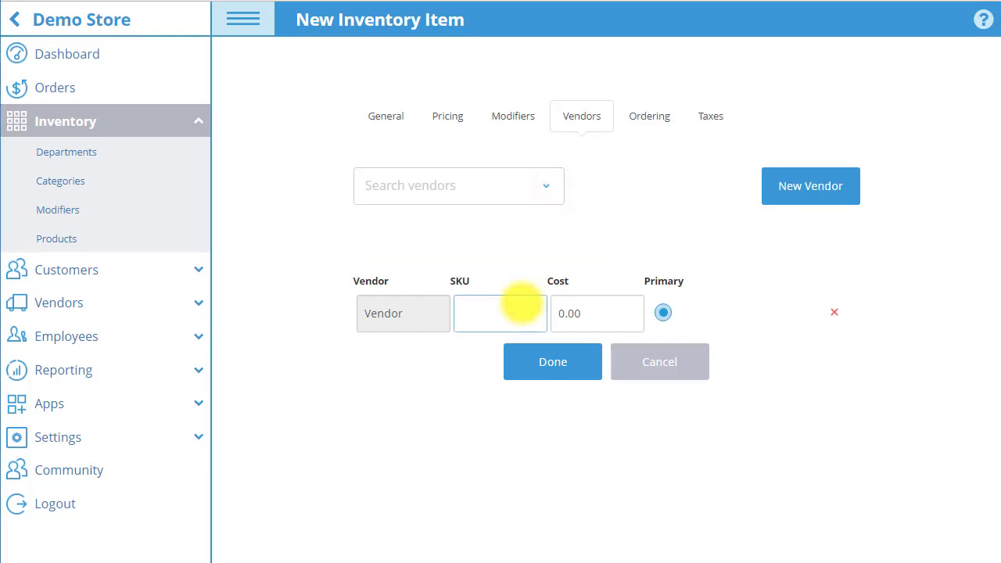
{"action": "type", "text": "ven123"}
{"action": "left_click", "coordinate": [555, 311]}
{"action": "type", "text": "0.99"}
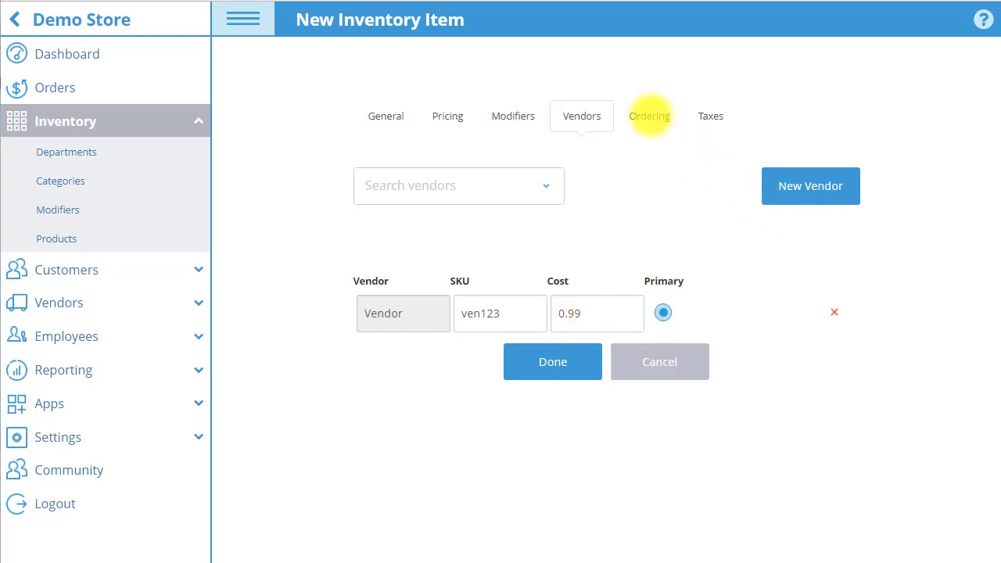
{"action": "left_click", "coordinate": [651, 116]}
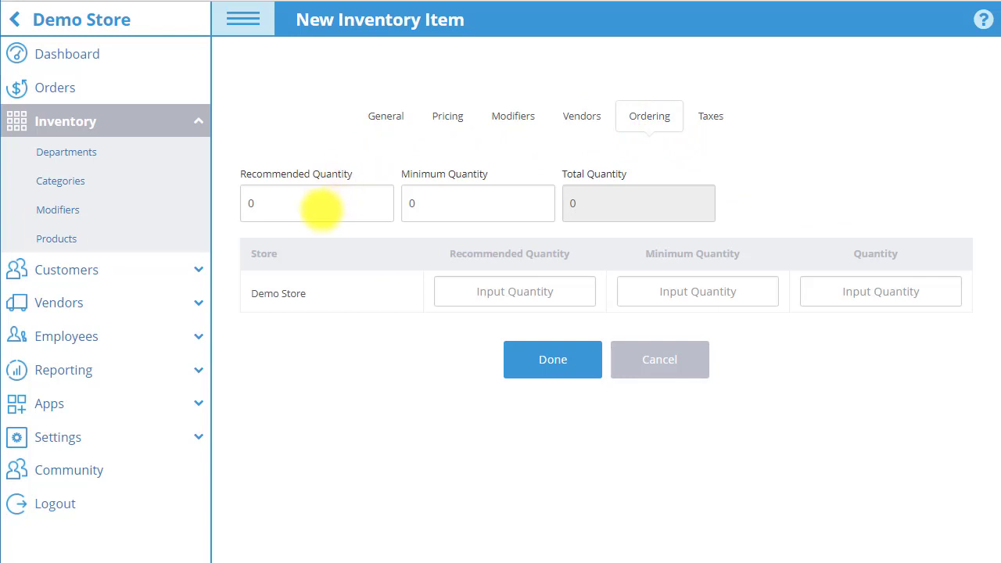
Enter 5 as both the recommended and minimum ordering quantities
{"action": "left_click", "coordinate": [320, 208]}
{"action": "key", "text": "ctrl+a"}
{"action": "type", "text": "5"}
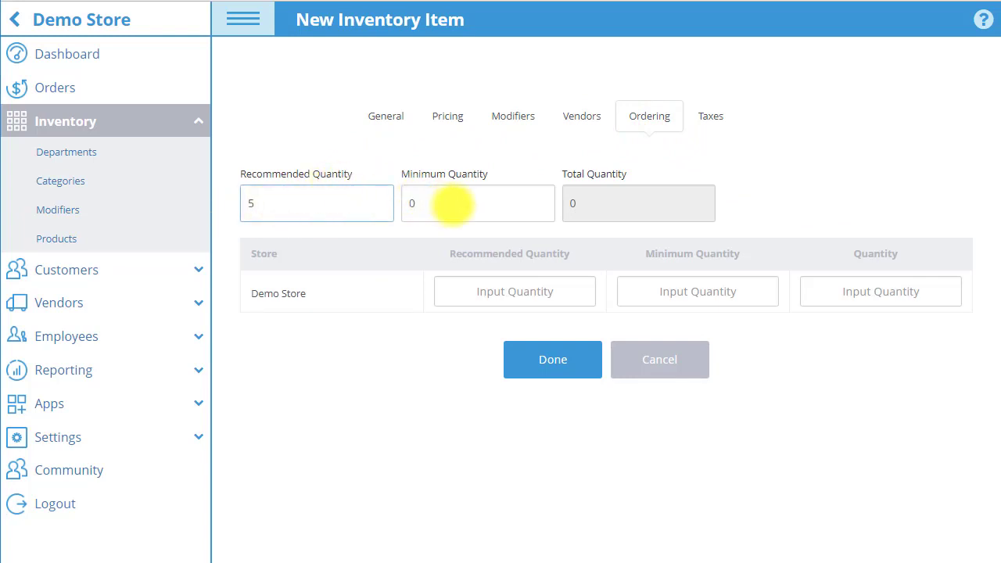
{"action": "left_click", "coordinate": [462, 203]}
{"action": "key", "text": "ctrl+a"}
{"action": "type", "text": "5"}
{"action": "left_click", "coordinate": [812, 170]}
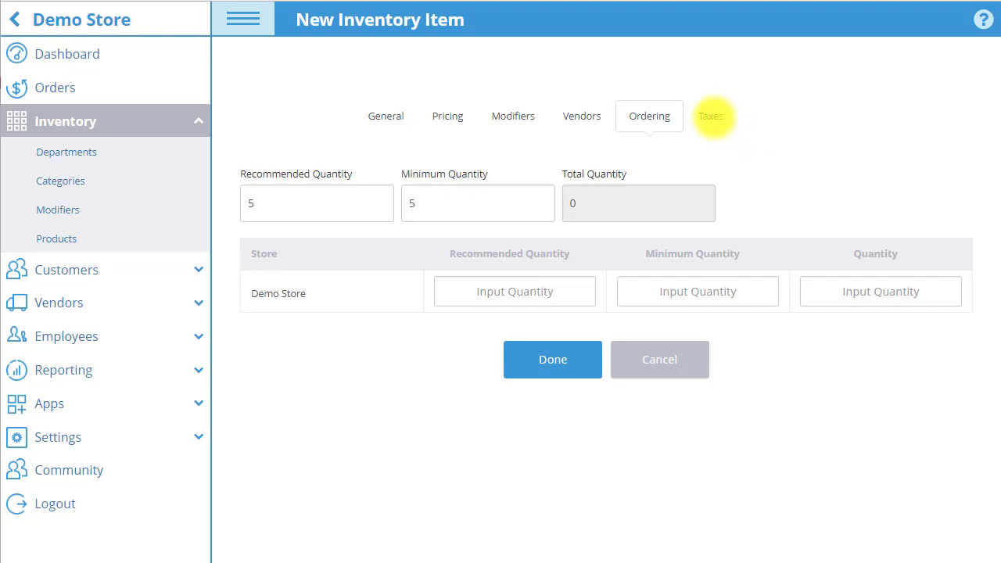
Leave the item All Taxable for Demo Store and save the Cheesecake item
{"action": "left_click", "coordinate": [712, 116]}
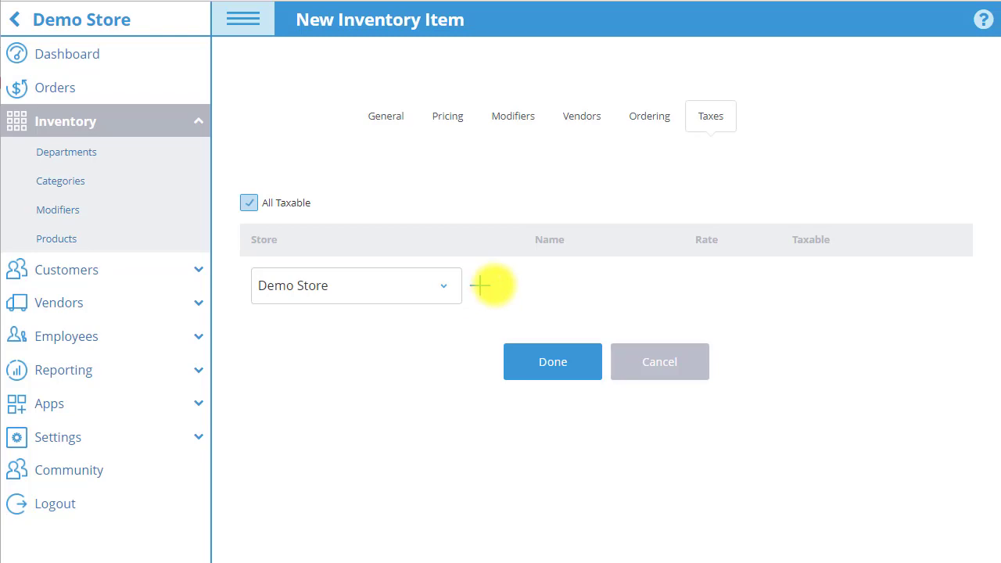
{"action": "left_click", "coordinate": [520, 362]}
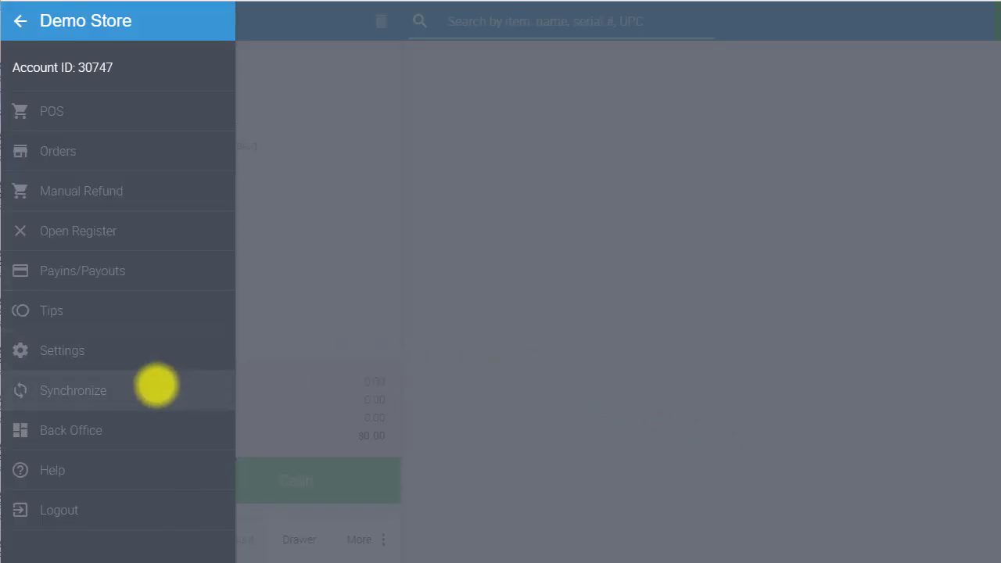
Synchronize the POS, then open the register with a $100.00 opening amount
{"action": "left_click", "coordinate": [154, 384]}
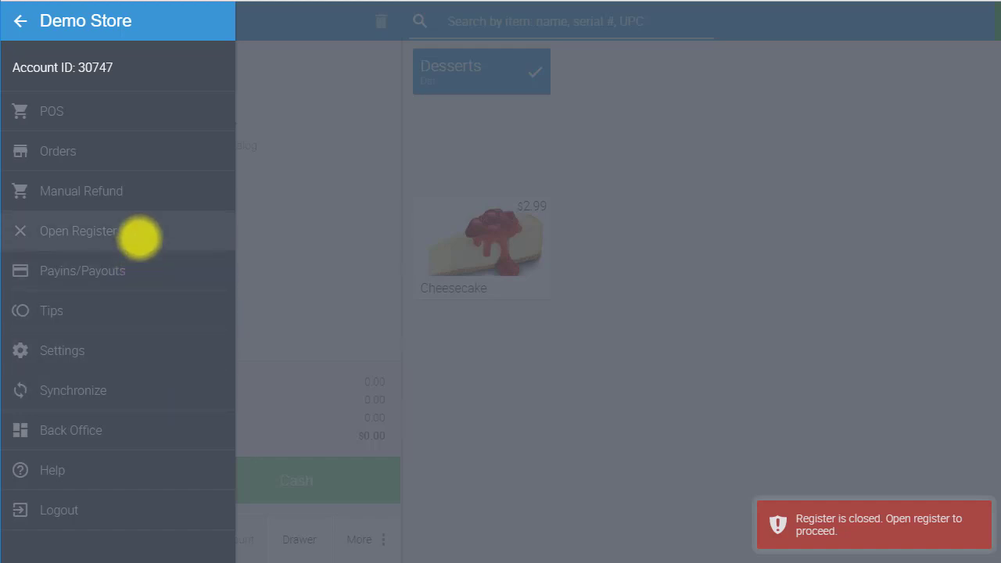
{"action": "left_click", "coordinate": [139, 237]}
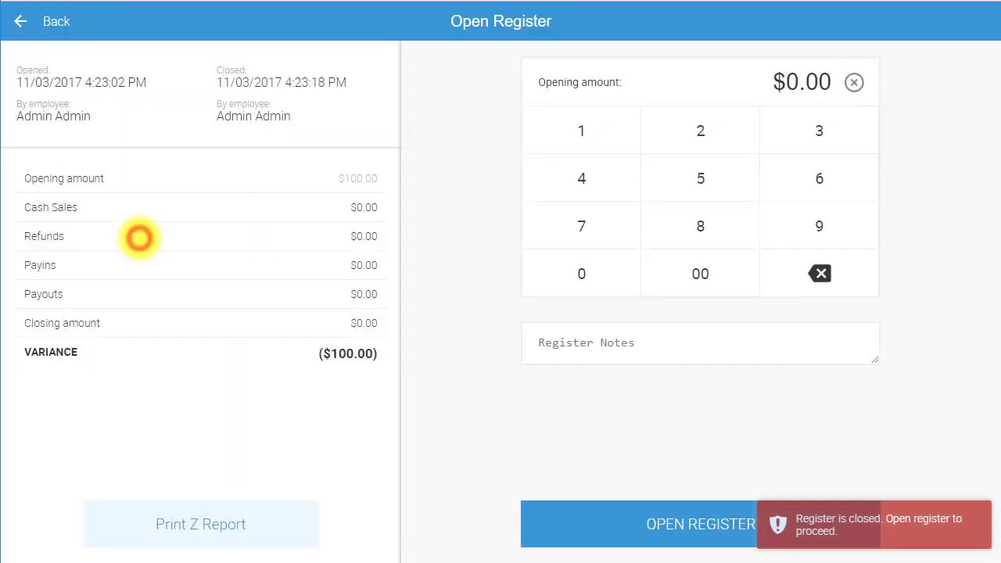
{"action": "left_click", "coordinate": [585, 130]}
{"action": "left_click", "coordinate": [665, 262]}
{"action": "left_click", "coordinate": [665, 262]}
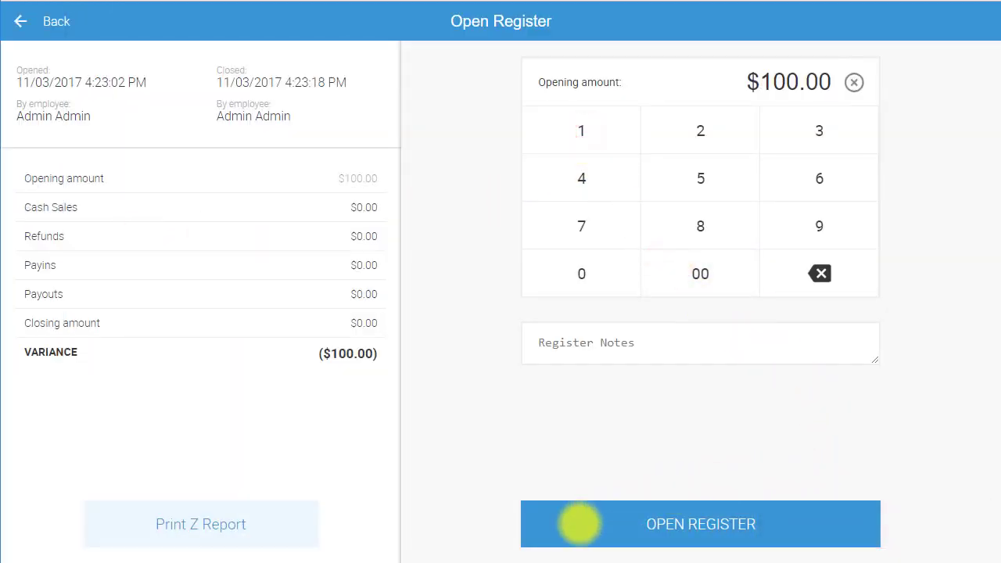
{"action": "left_click", "coordinate": [580, 524]}
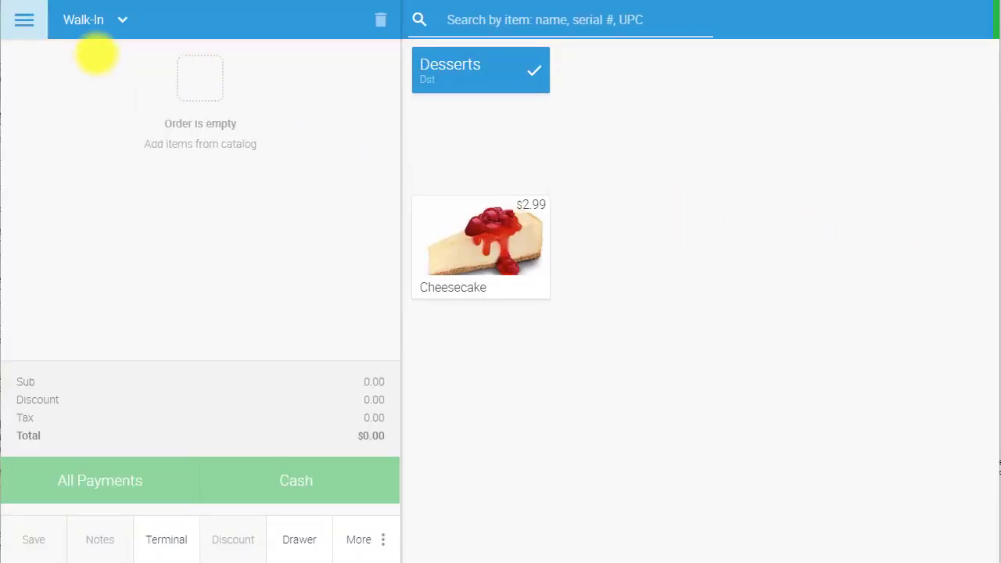
{"action": "left_click", "coordinate": [31, 18]}
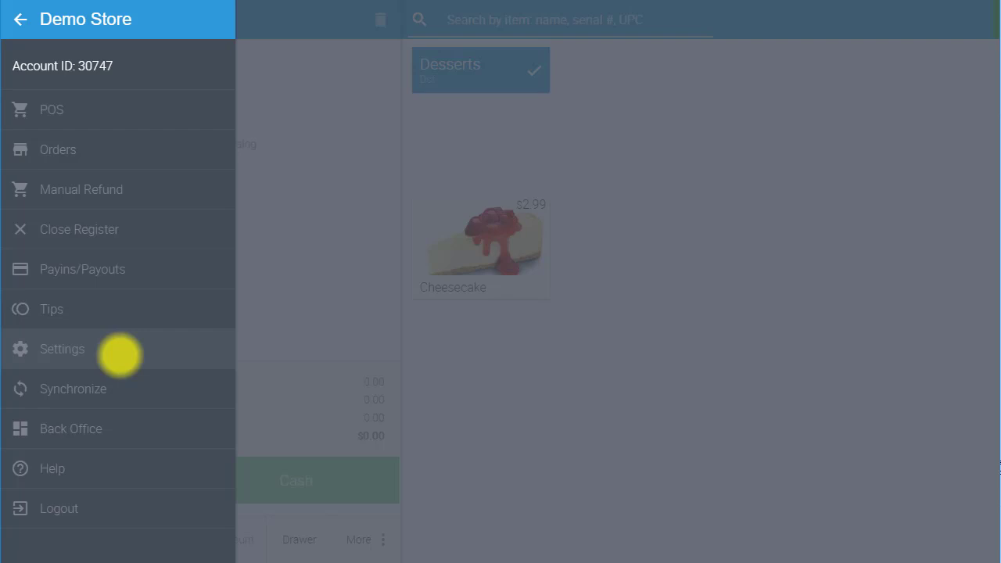
{"action": "left_click", "coordinate": [303, 317]}
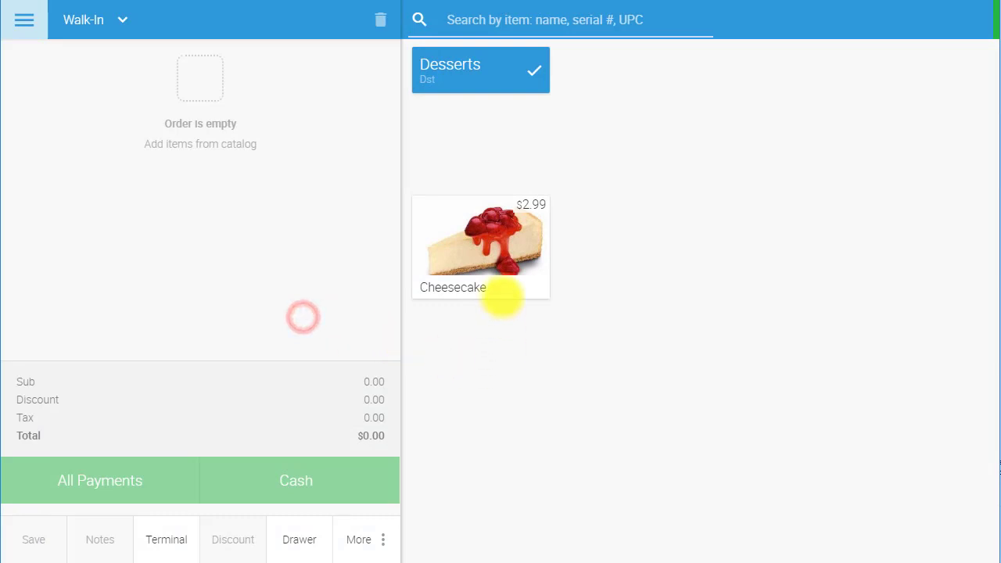
{"action": "left_click", "coordinate": [502, 268]}
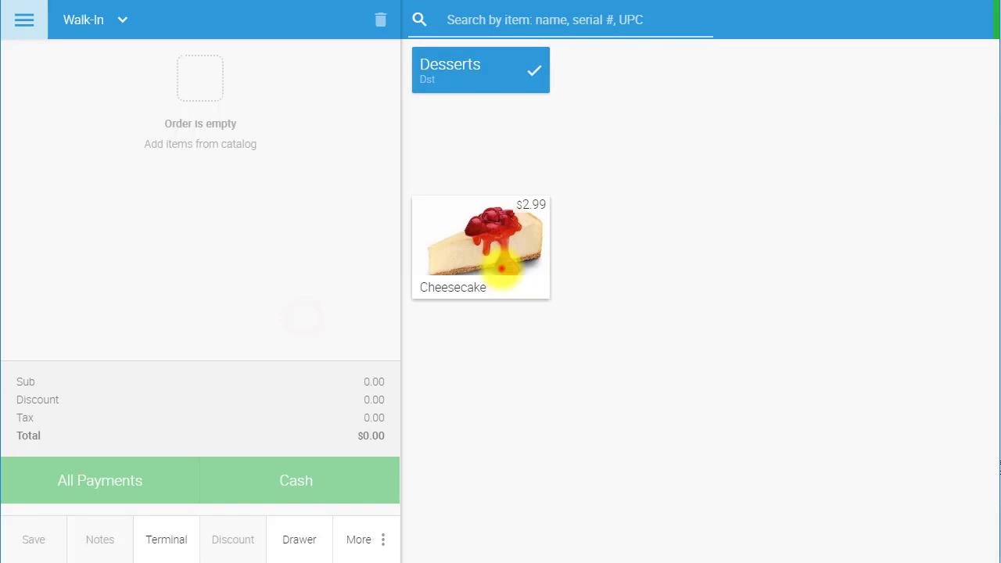
Add a Cheesecake to the order with the Half size modifier
{"action": "left_click", "coordinate": [502, 268]}
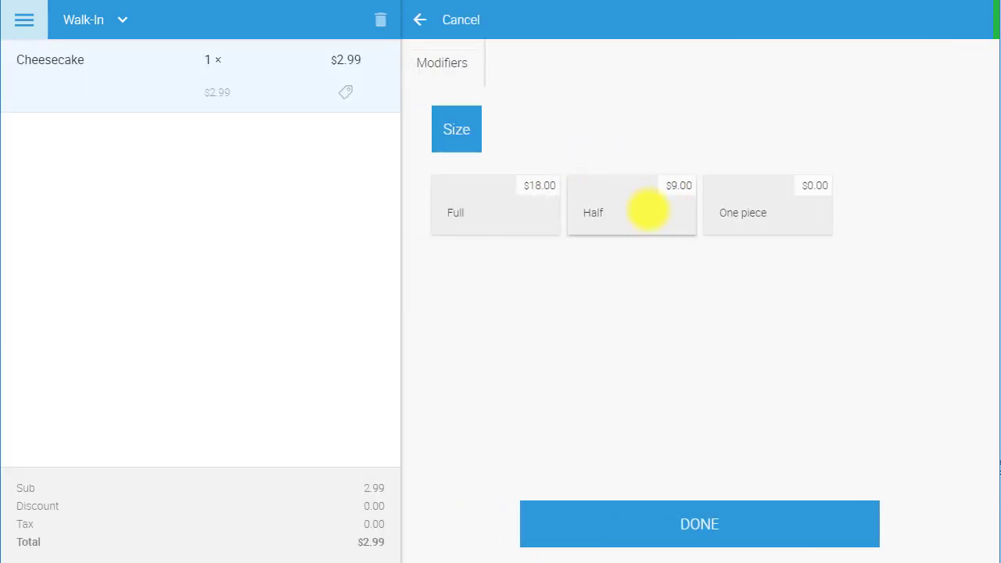
{"action": "left_click", "coordinate": [649, 211]}
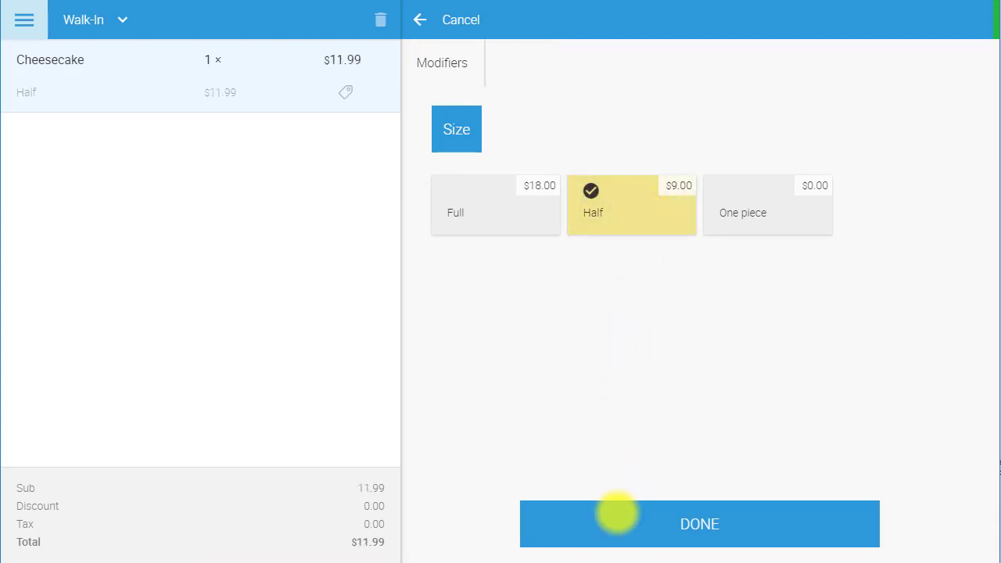
{"action": "left_click", "coordinate": [616, 514]}
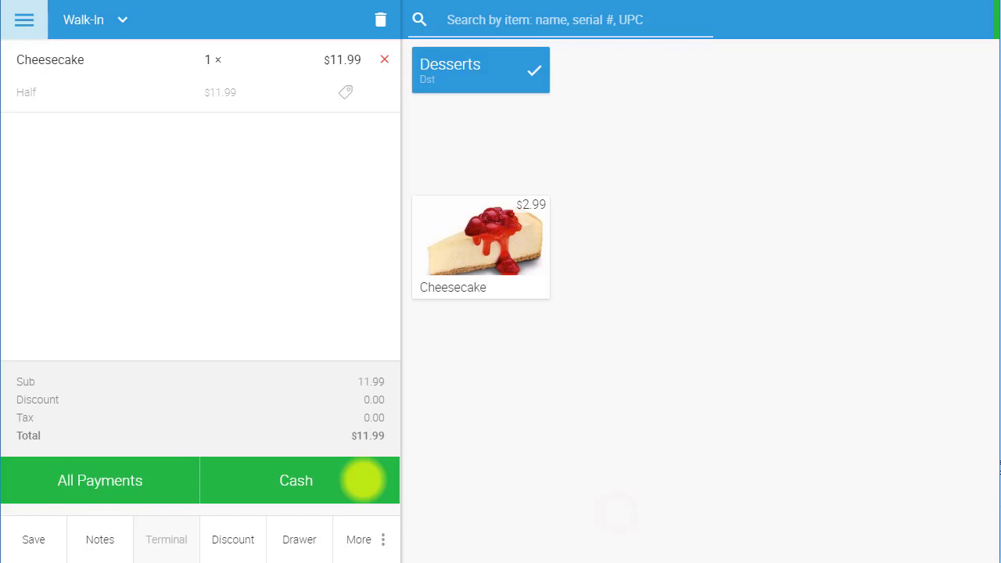
Pay the $11.99 order with $12.00 cash and close the receipt
{"action": "left_click", "coordinate": [361, 480]}
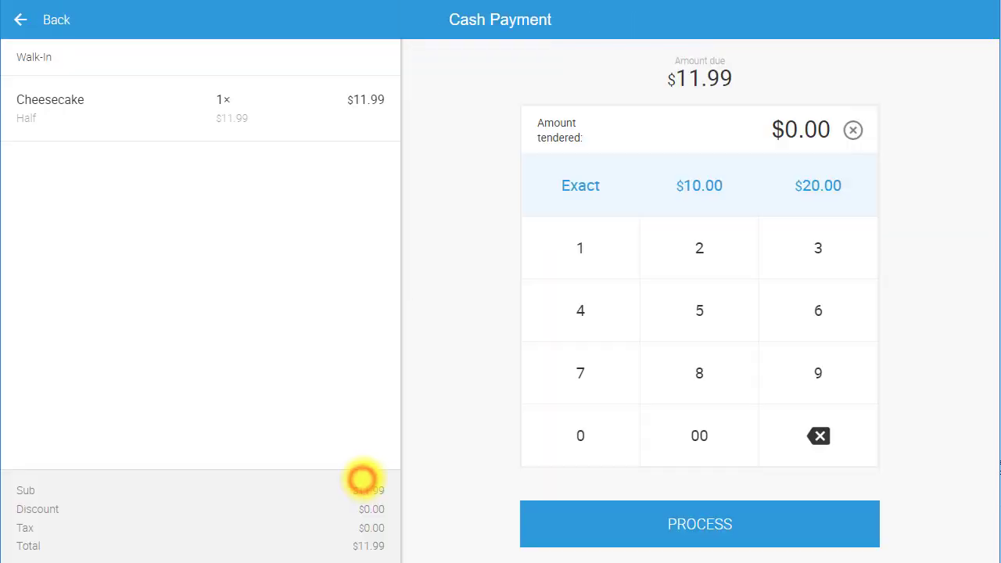
{"action": "left_click", "coordinate": [586, 255]}
{"action": "left_click", "coordinate": [678, 245]}
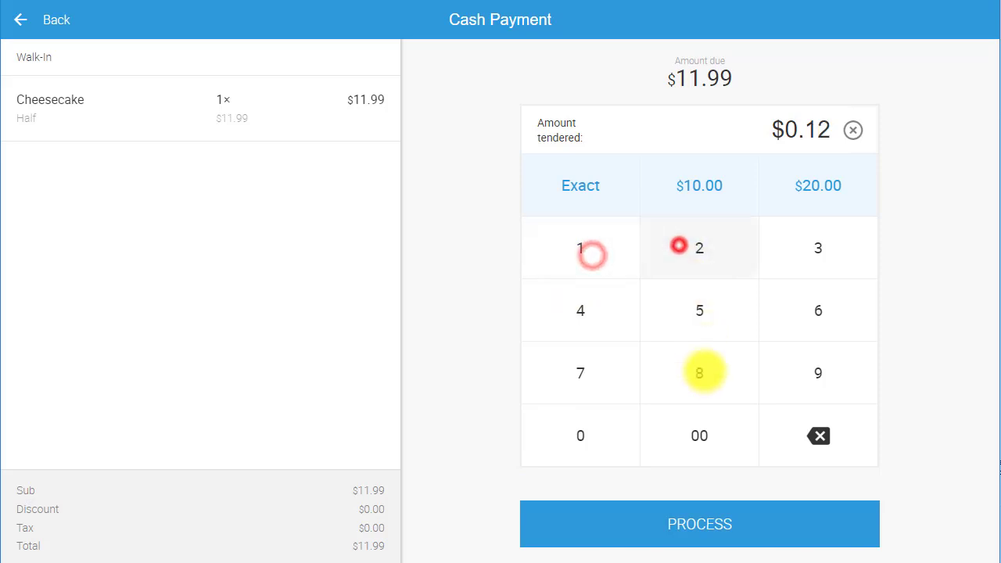
{"action": "left_click", "coordinate": [699, 436]}
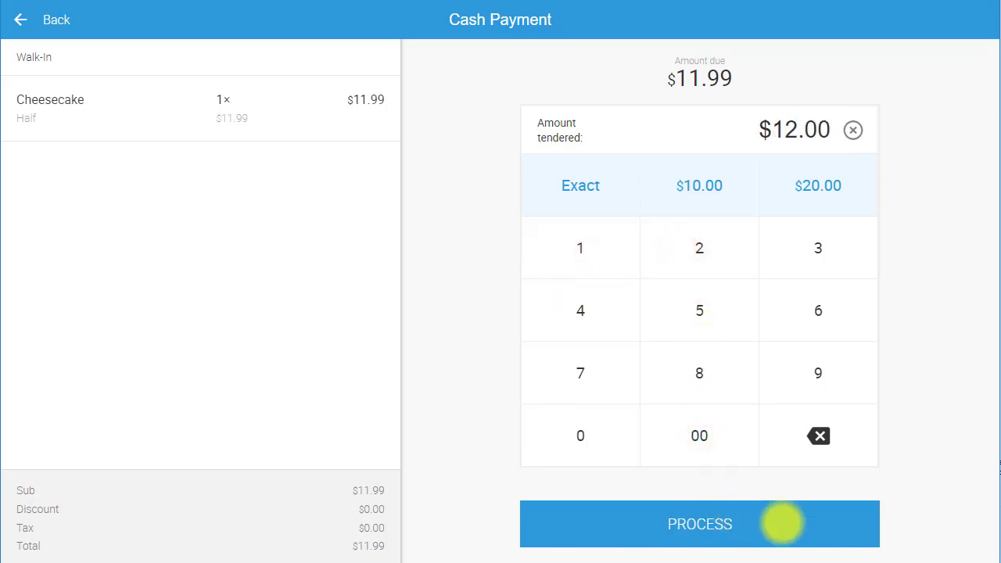
{"action": "left_click", "coordinate": [779, 524]}
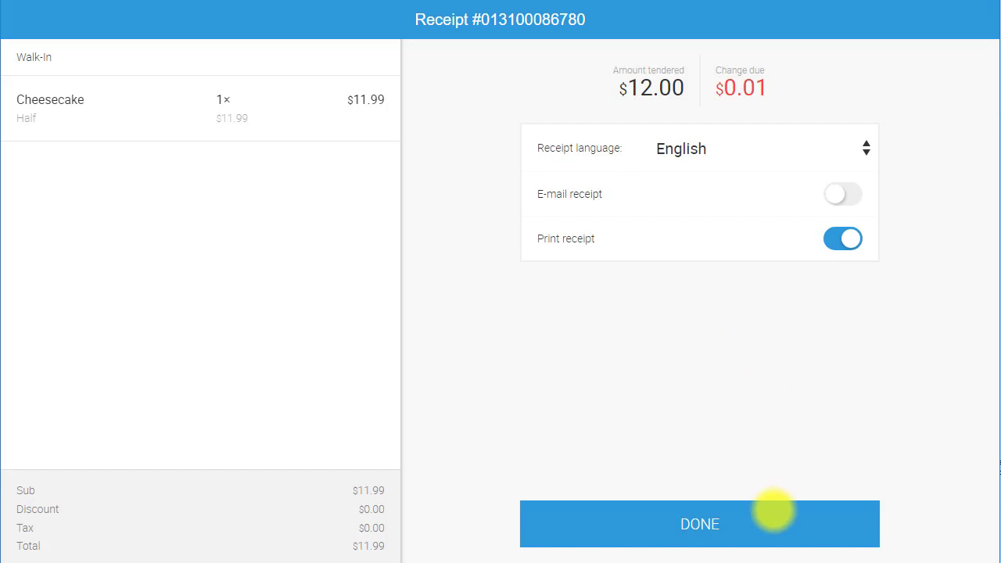
{"action": "left_click", "coordinate": [773, 511]}
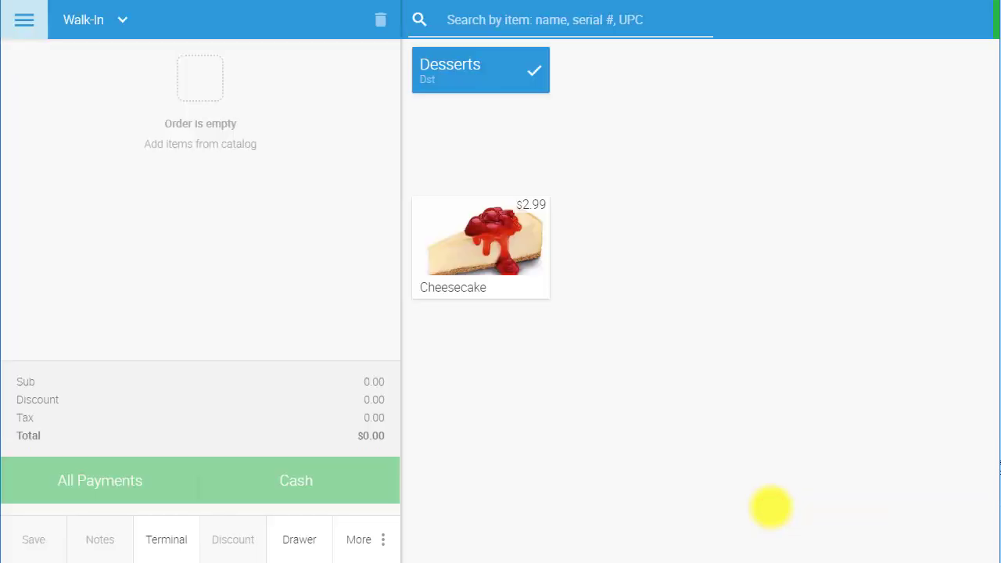